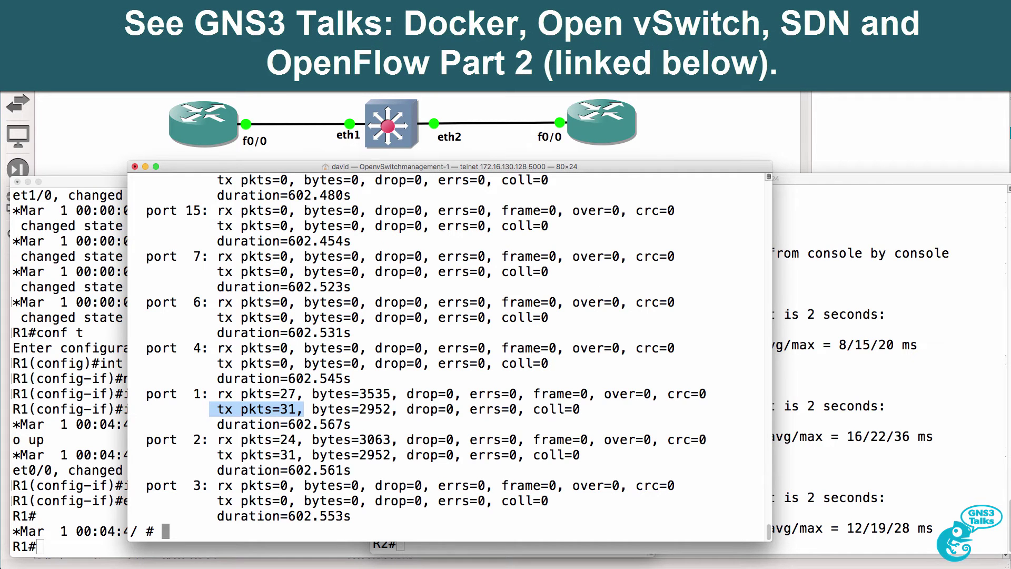
- Rerun dump-flows and dump-ports for br0; ports 1 and 2 received 57 and 55 packets
key(Up)
key(Up)
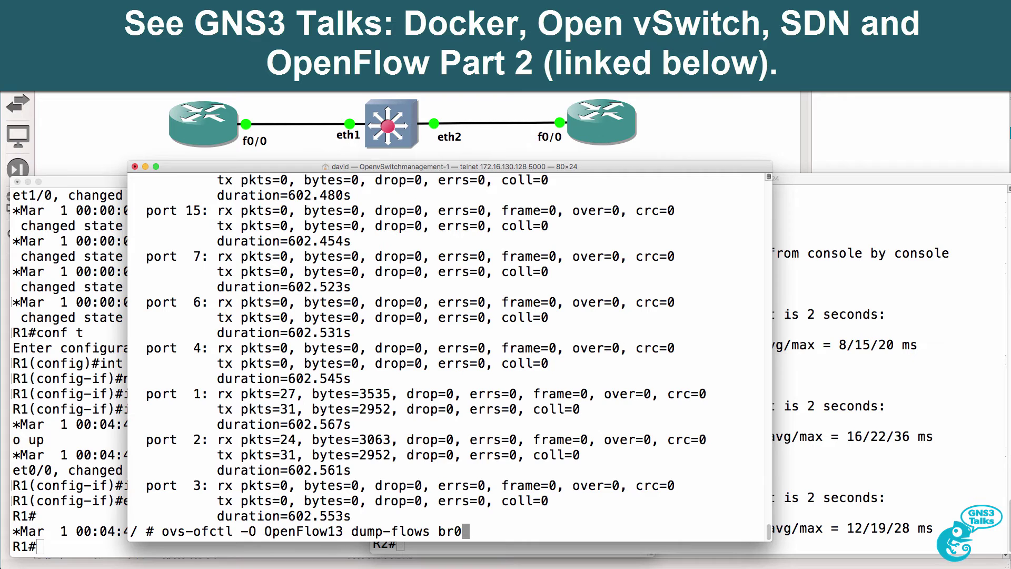
key(Return)
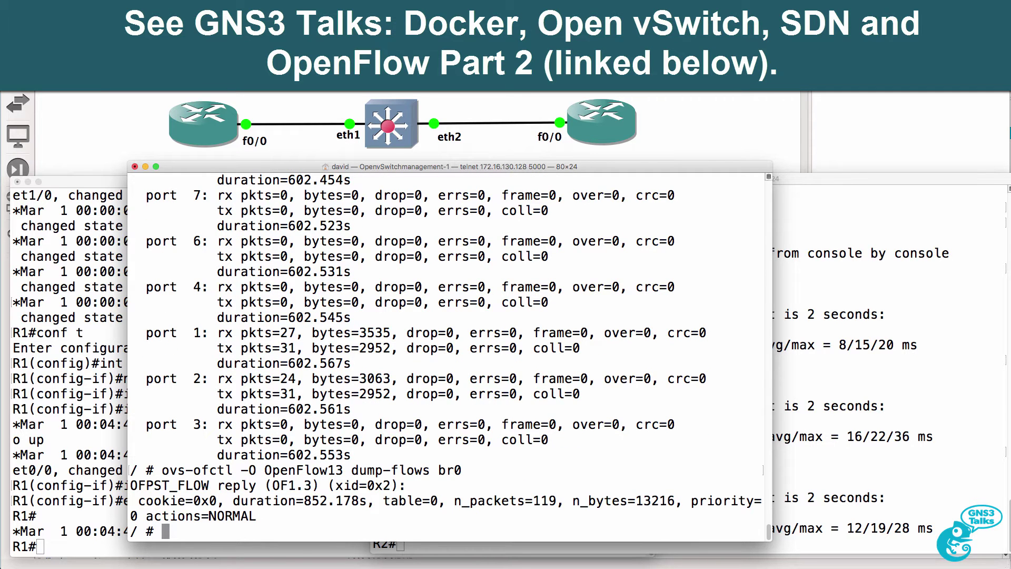
key(Up)
key(Up)
key(Return)
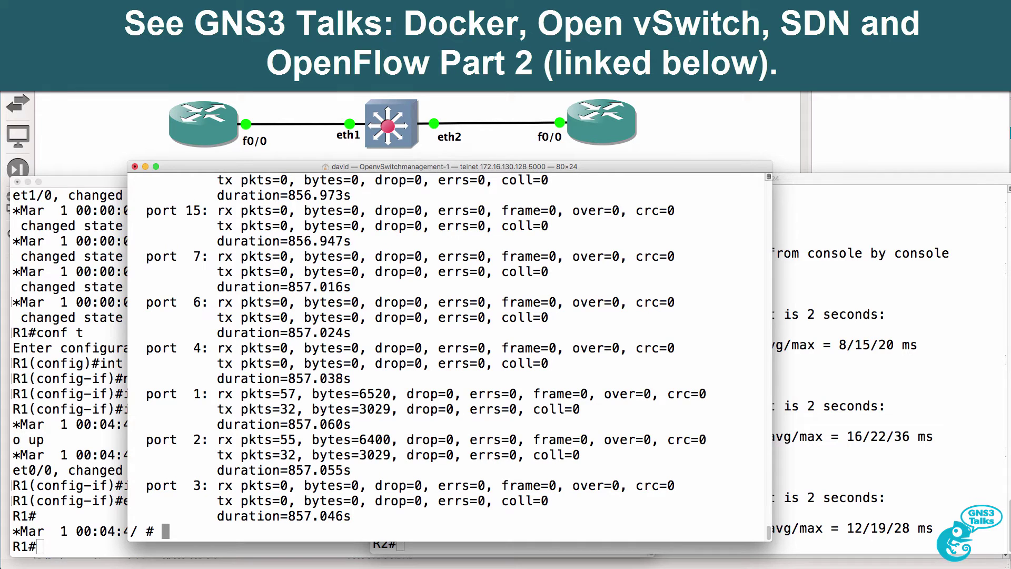
- Ping 10.1.1.2 from R1 and get 5/5 replies
click(82, 315)
text(ping 10.1)
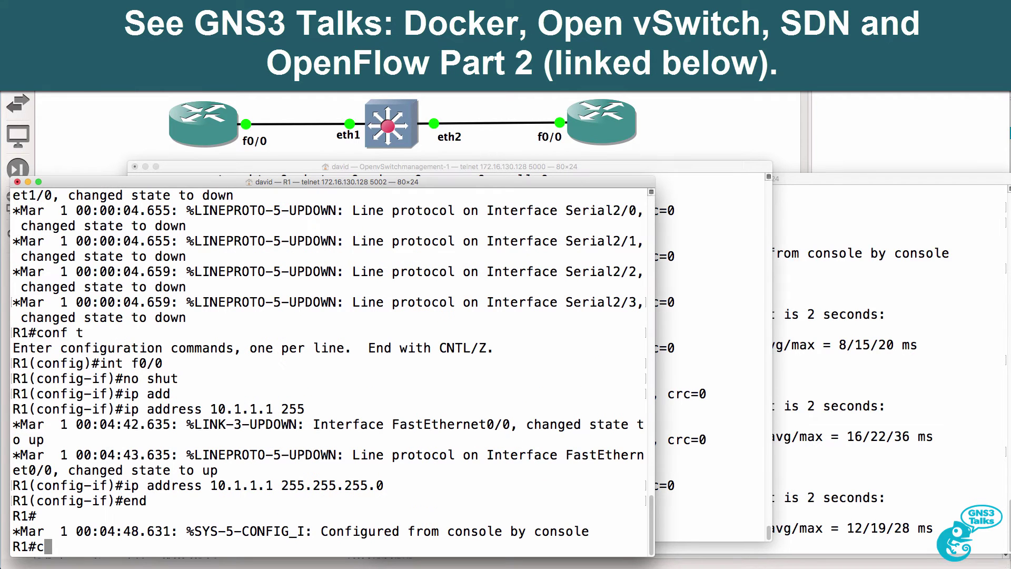
text(.1.2)
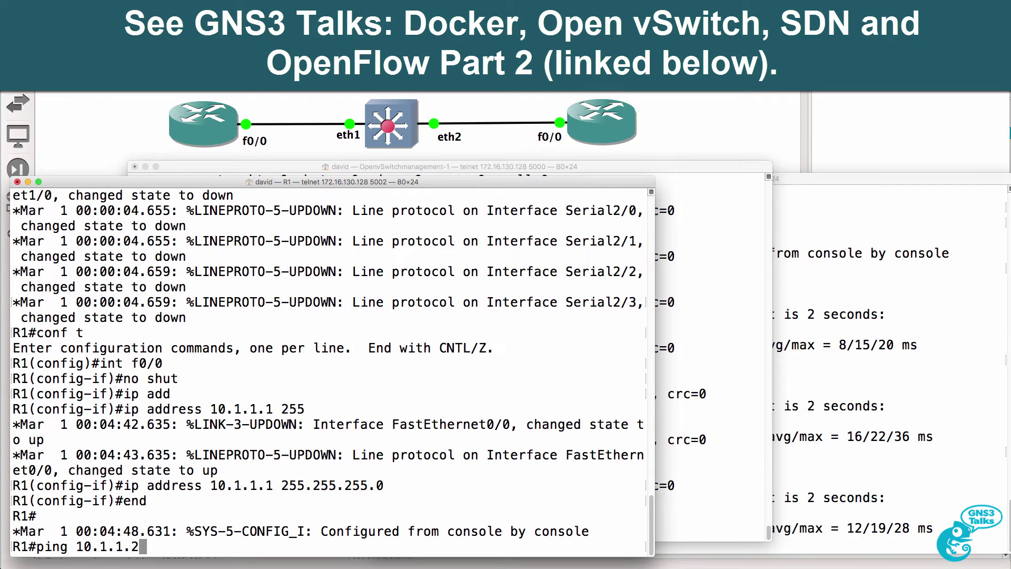
key(Return)
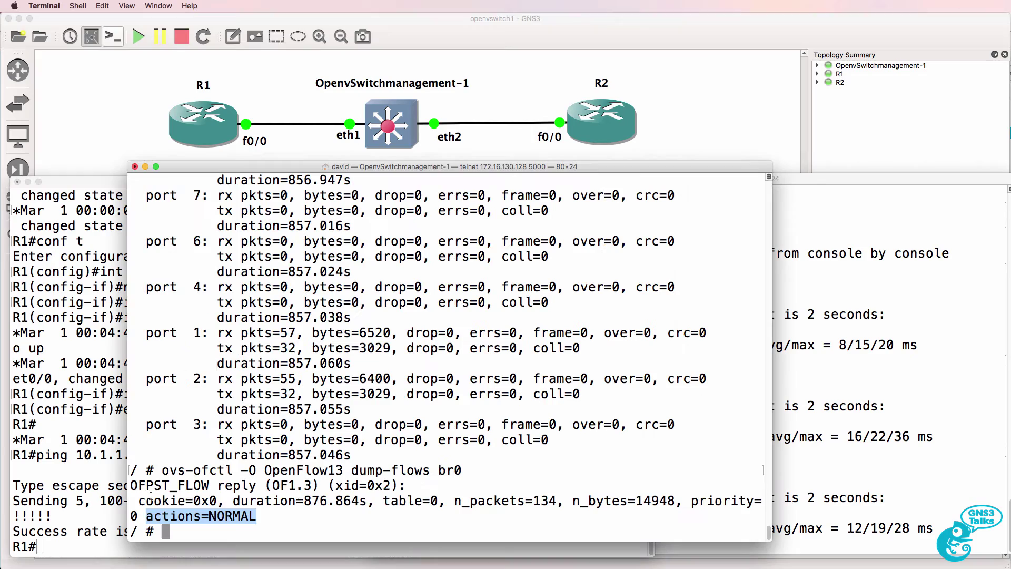
drag(139, 499, 260, 520)
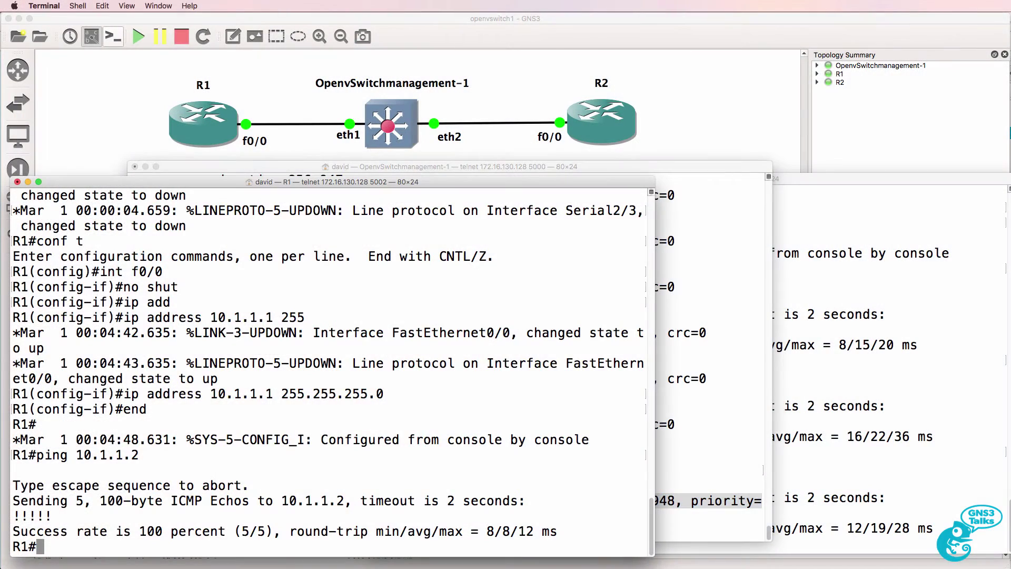
- Save the running configuration to startup on both R1 and R2 with wr
text(wr)
key(Return)
click(929, 300)
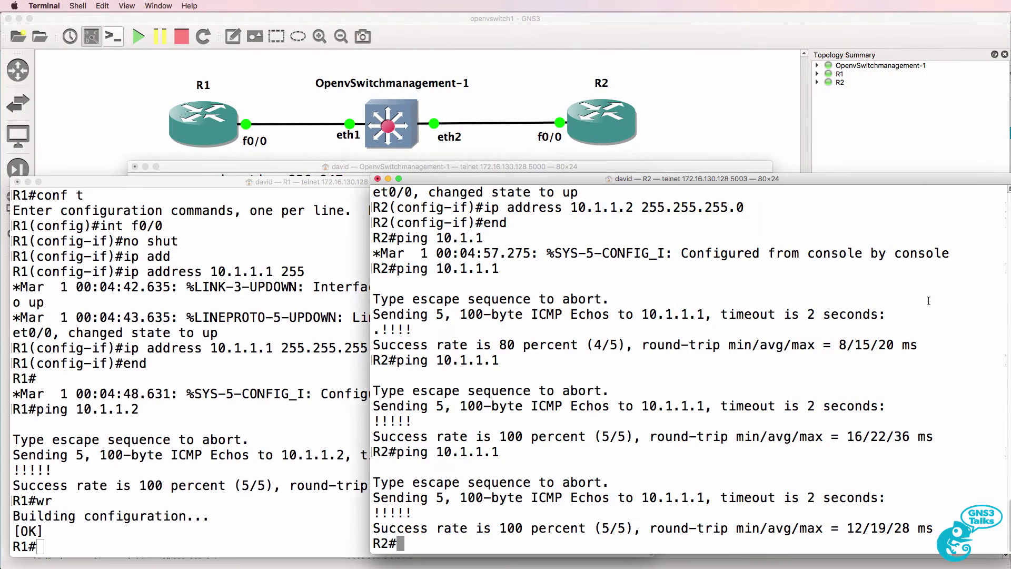
text(wr)
key(Return)
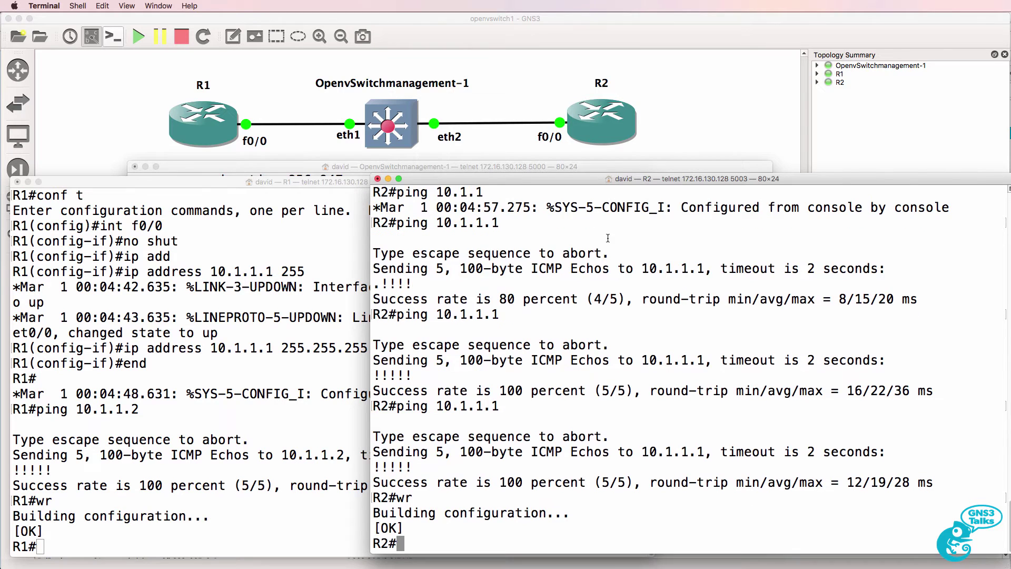
click(515, 169)
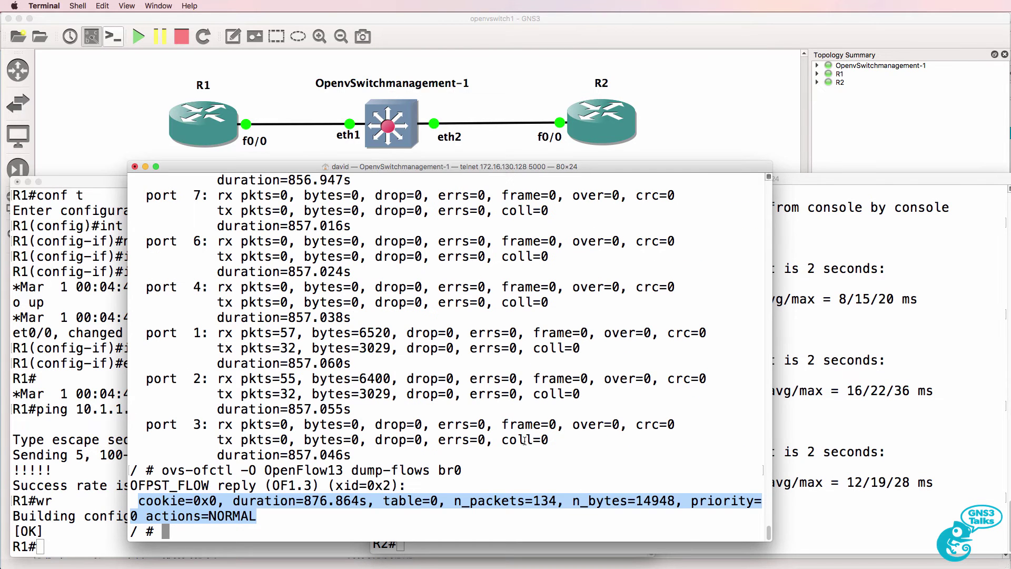
- Uncomment 'auto eth0' and 'iface eth0 inet dhcp' in /etc/network/interfaces with vi and save
text(v)
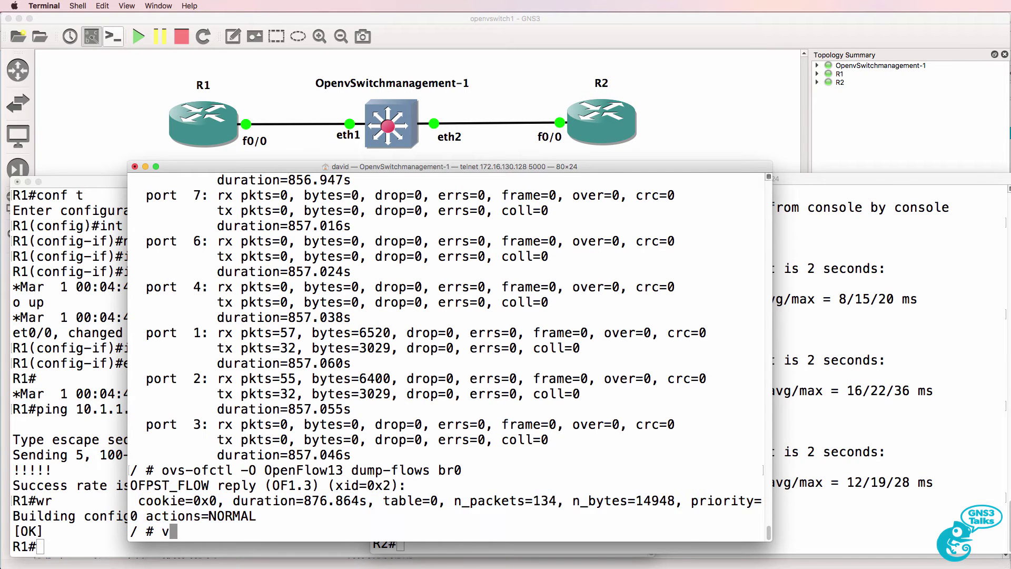
text(i /etc/network/)
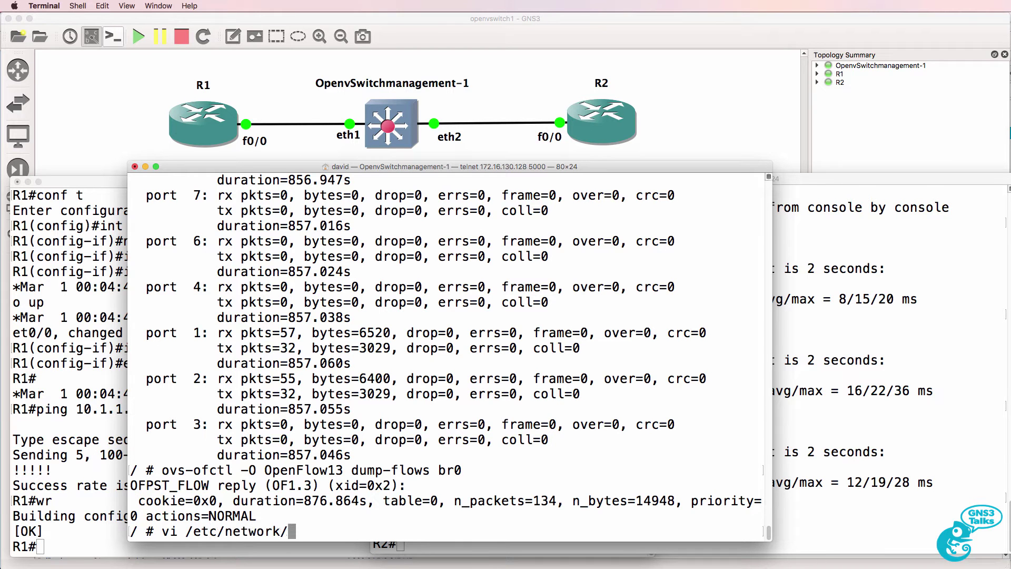
text(in)
key(Tab)
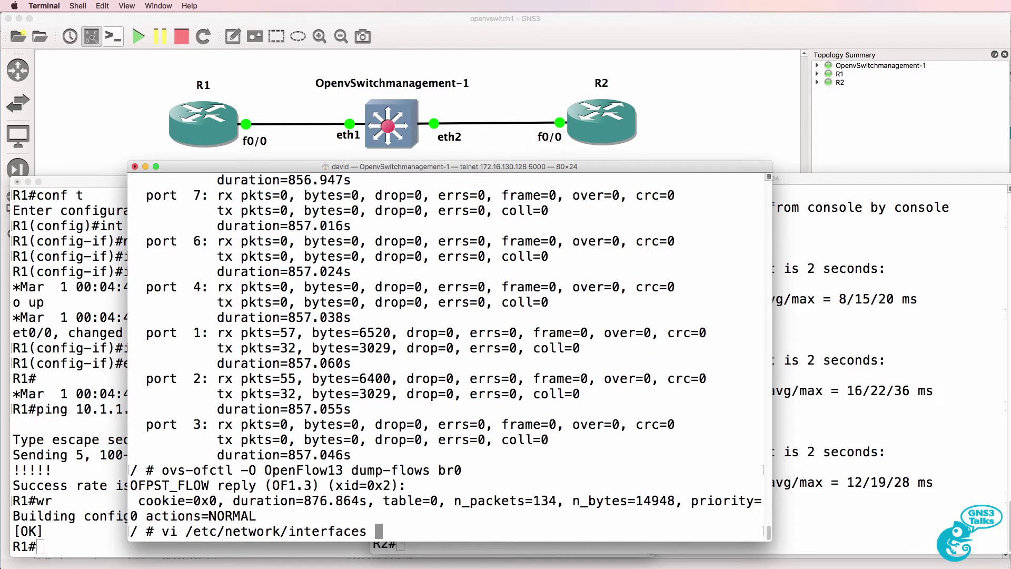
key(Return)
key(Down)
key(Down)
key(Down)
key(Down)
key(Down)
key(Down)
key(Down)
key(Down)
key(Down)
key(Down)
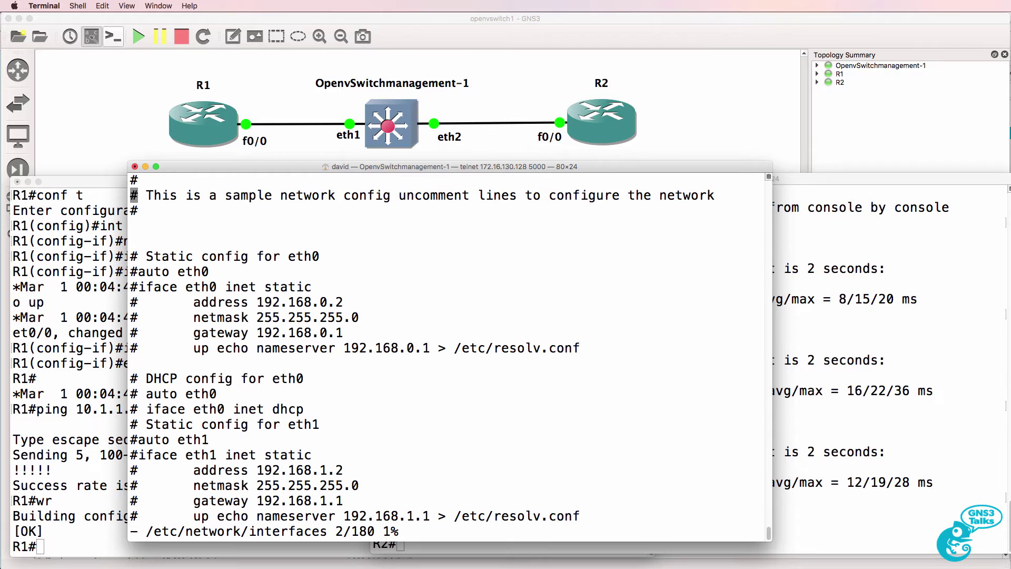
key(Down)
key(Down)
key(Down)
key(Down)
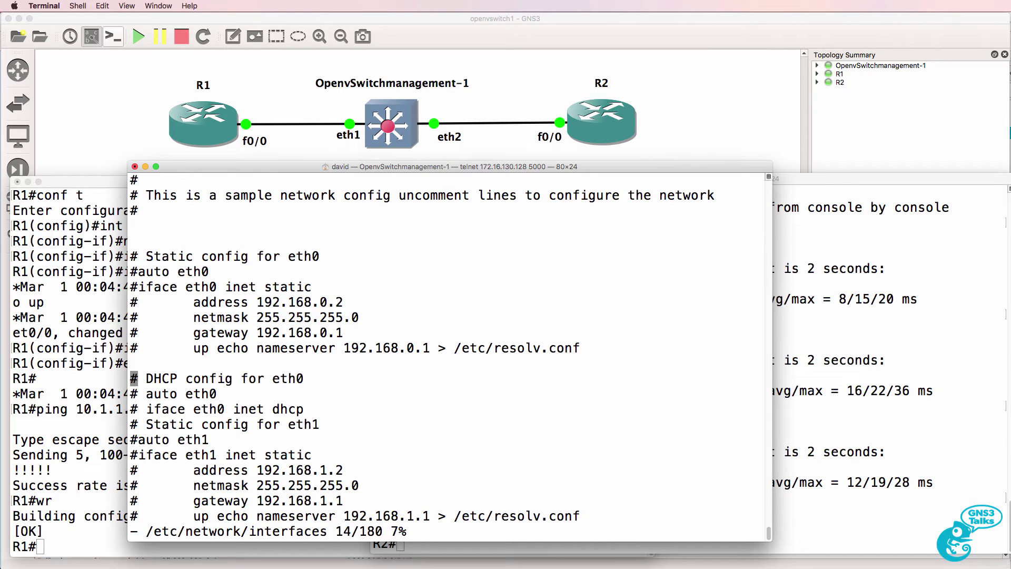
key(x)
key(Down)
key(x)
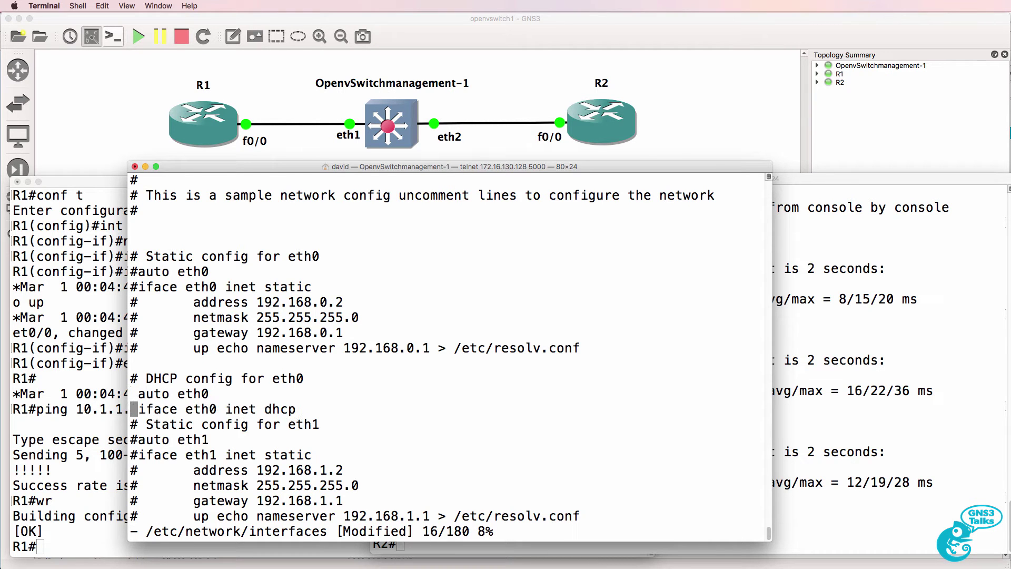
key(Up)
key(Down)
text(:wq!)
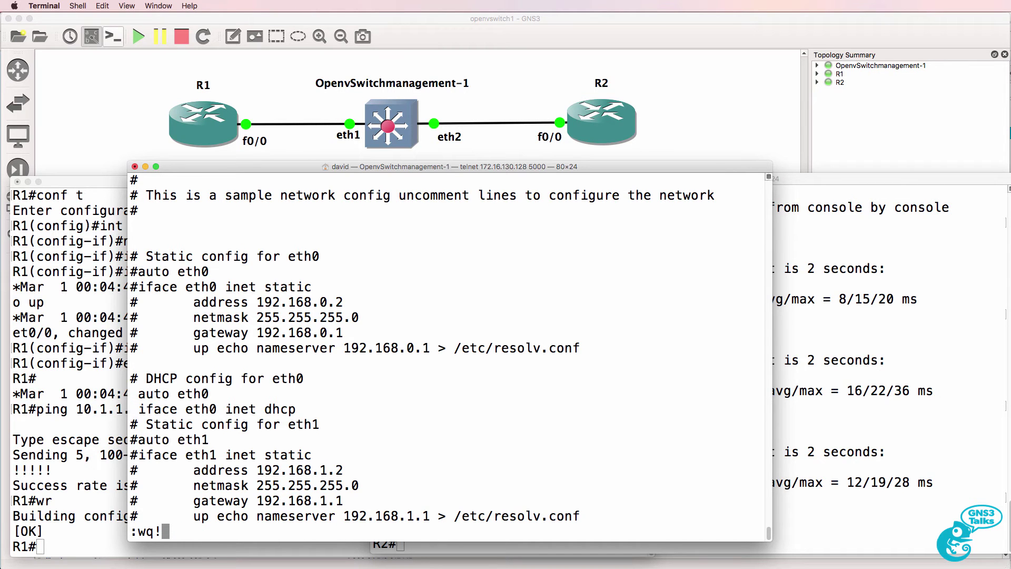
key(Return)
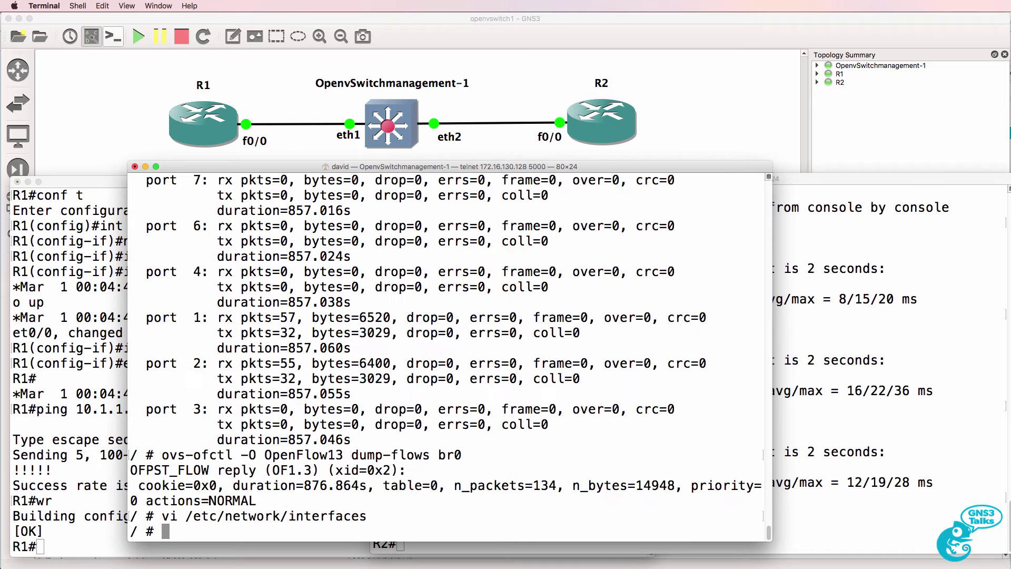
- Display /etc/network/interfaces to confirm the uncommented eth0 DHCP lines
text(cat /etc/network/interfaces)
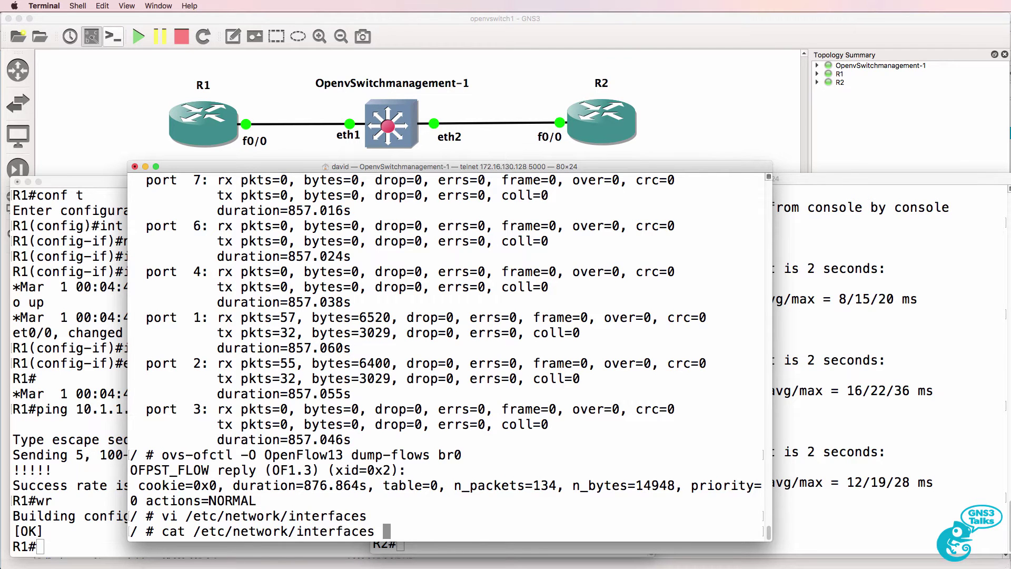
key(Return)
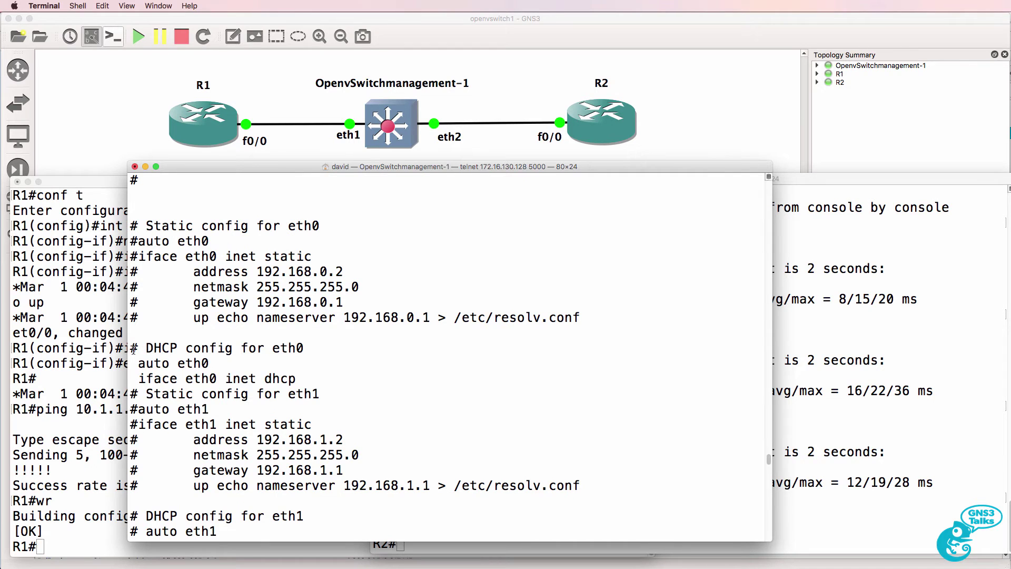
drag(134, 349, 362, 380)
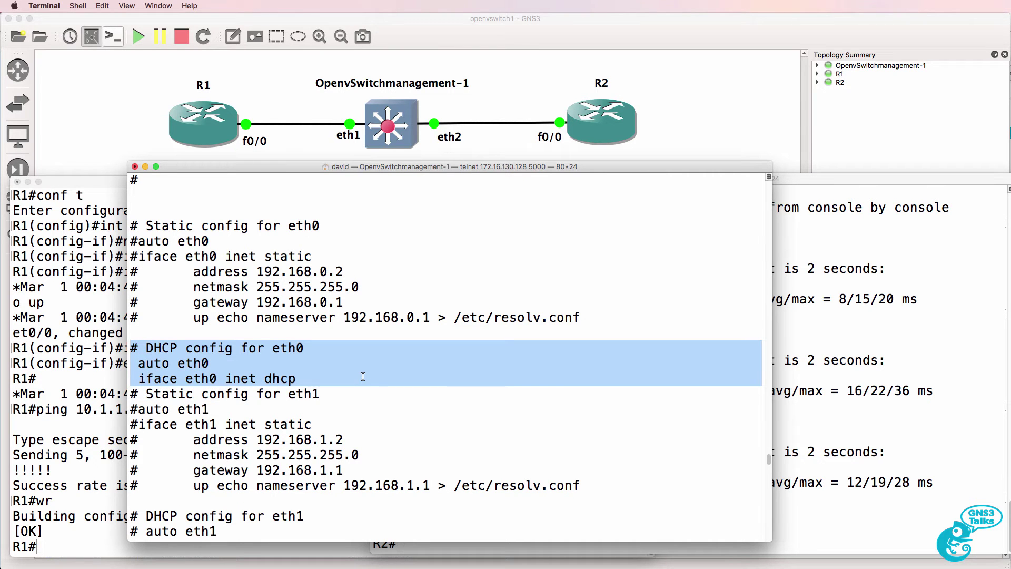
- Stop all nodes and place a Cloud1 node below the switch
click(187, 41)
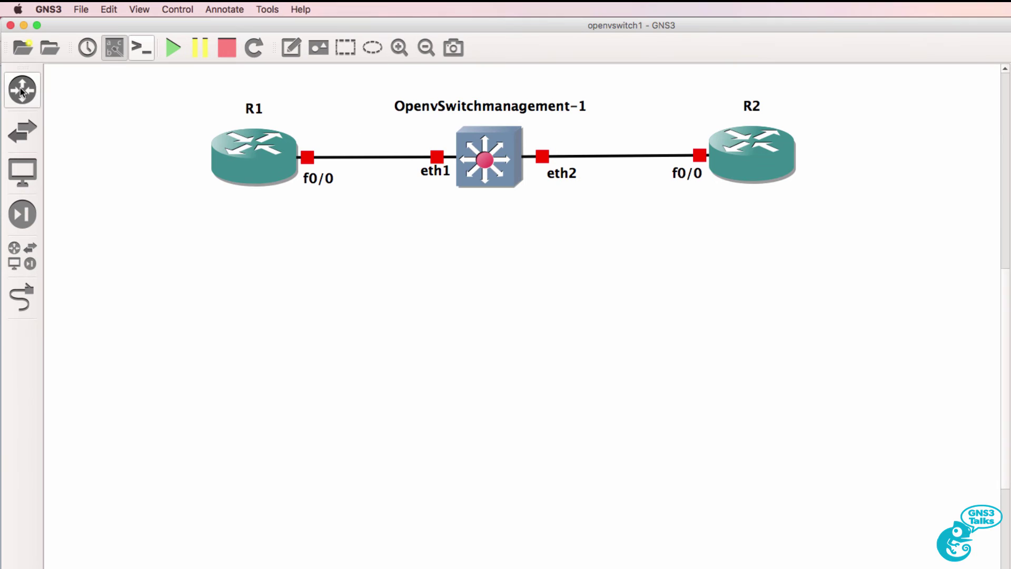
click(22, 171)
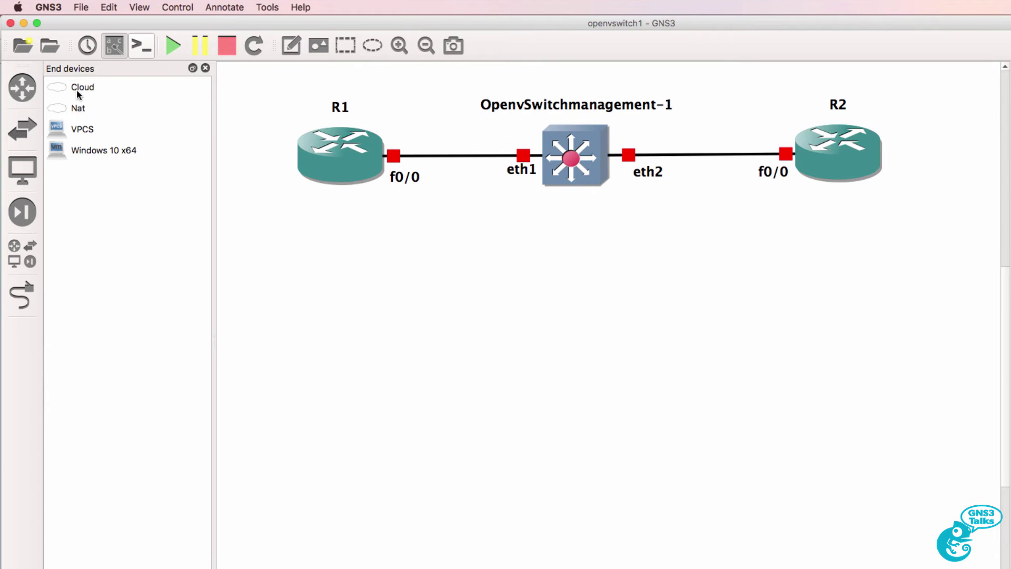
drag(77, 89, 566, 312)
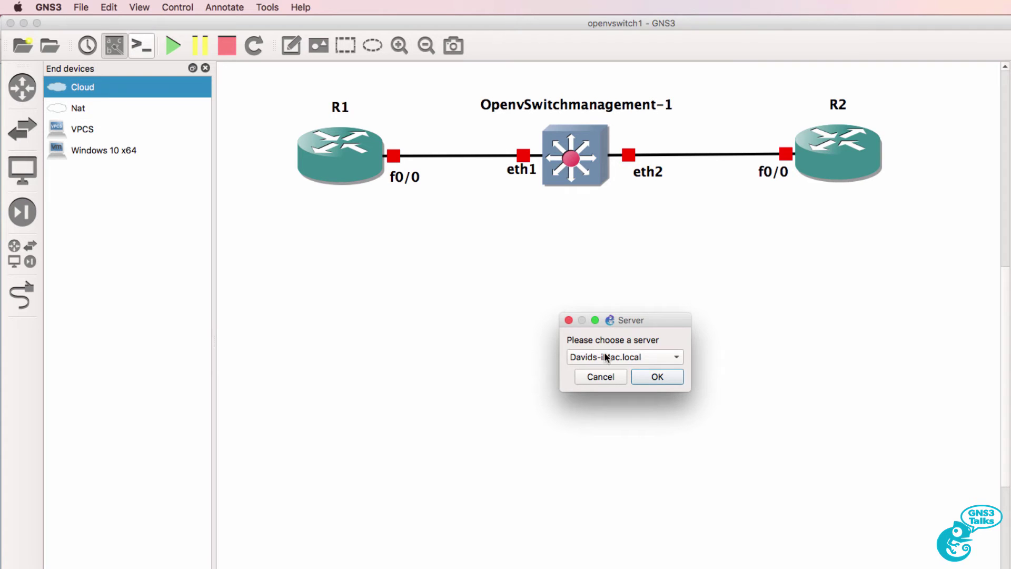
click(656, 377)
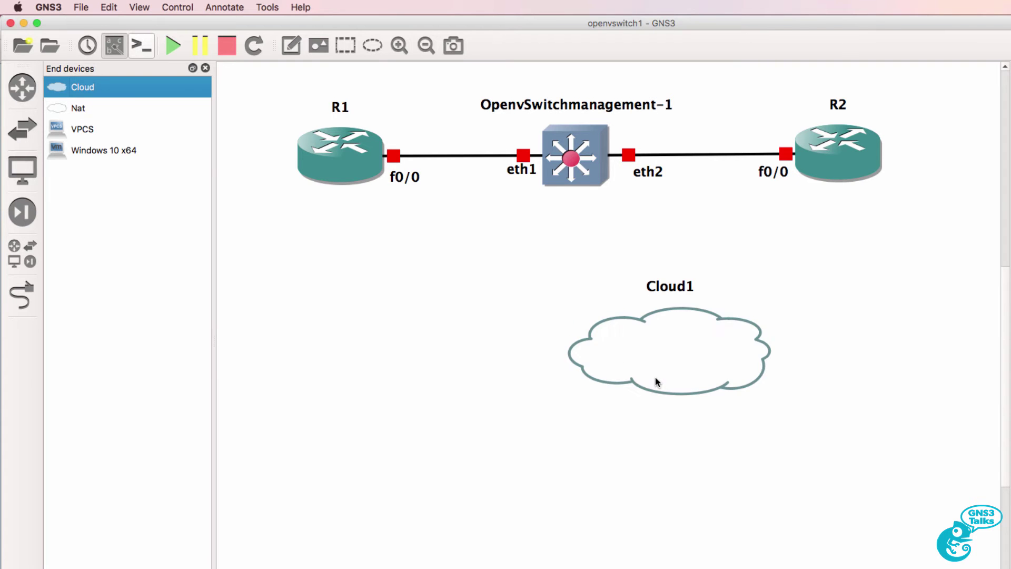
click(206, 68)
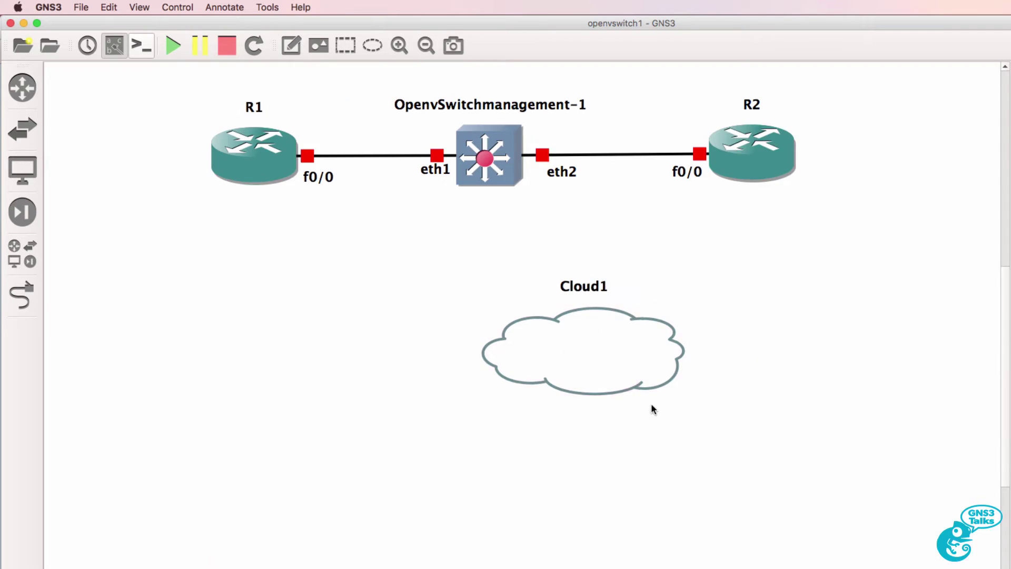
drag(631, 396, 515, 370)
- Link the switch's eth0 port to Cloud1's en0 interface
click(21, 295)
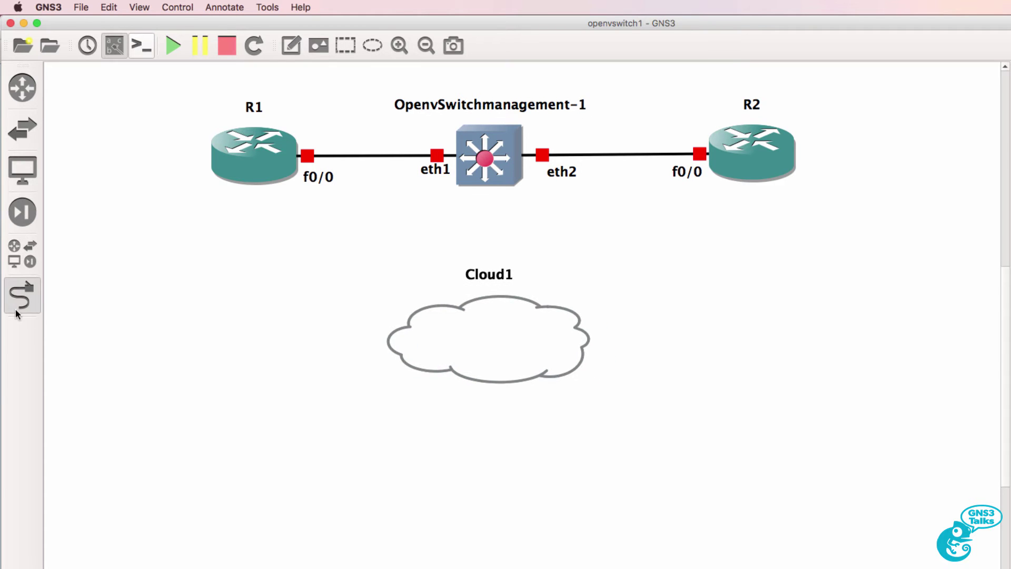
click(490, 171)
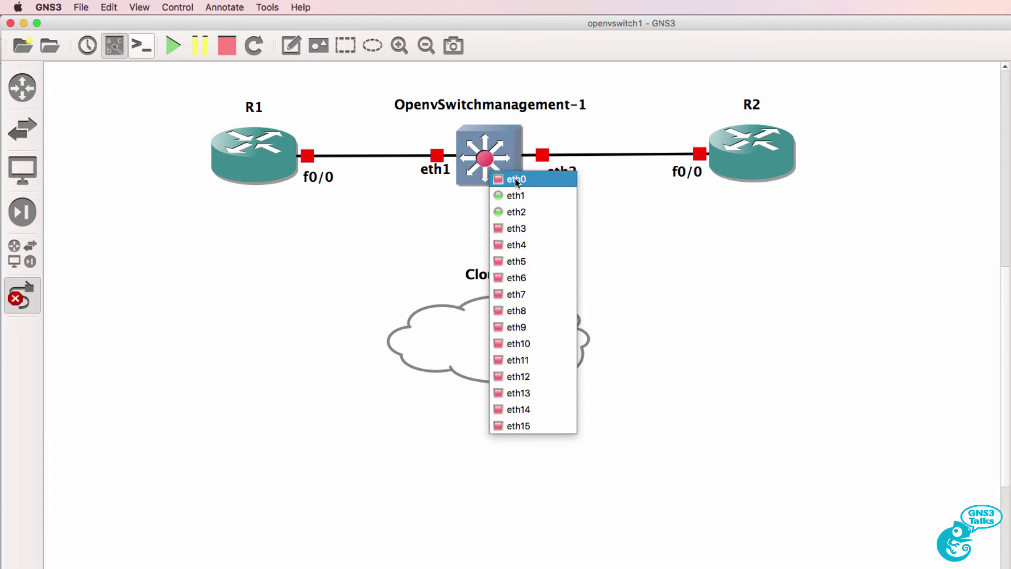
click(514, 176)
click(509, 341)
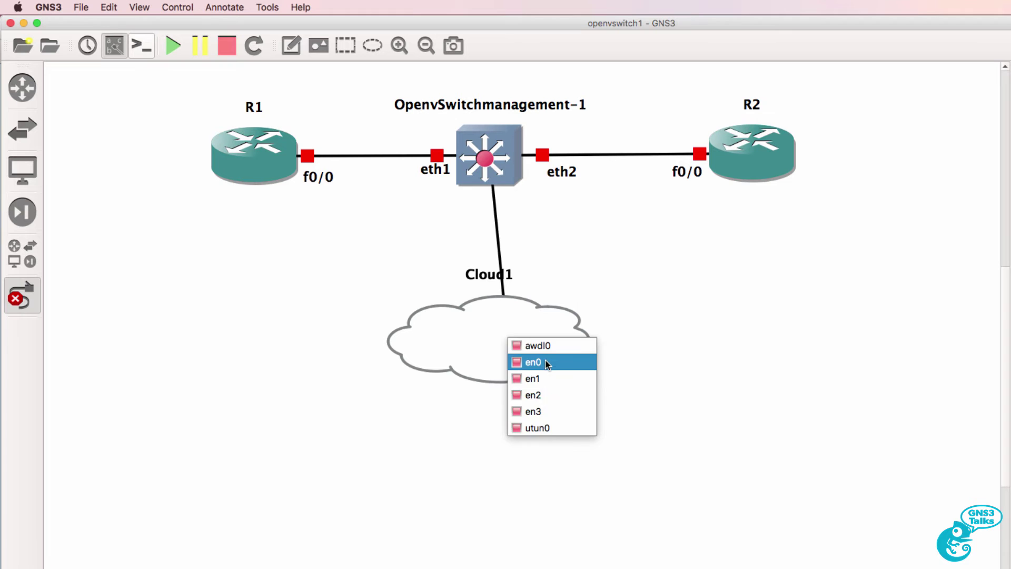
click(546, 361)
click(513, 289)
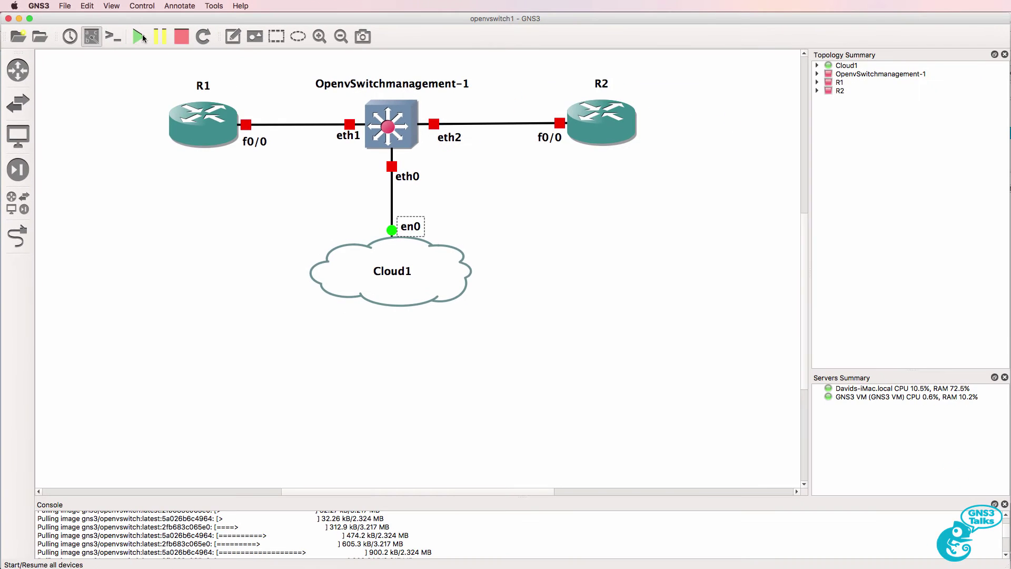
- Start all devices, open their consoles, and check the switch's eth0 address with ifconfig
click(140, 36)
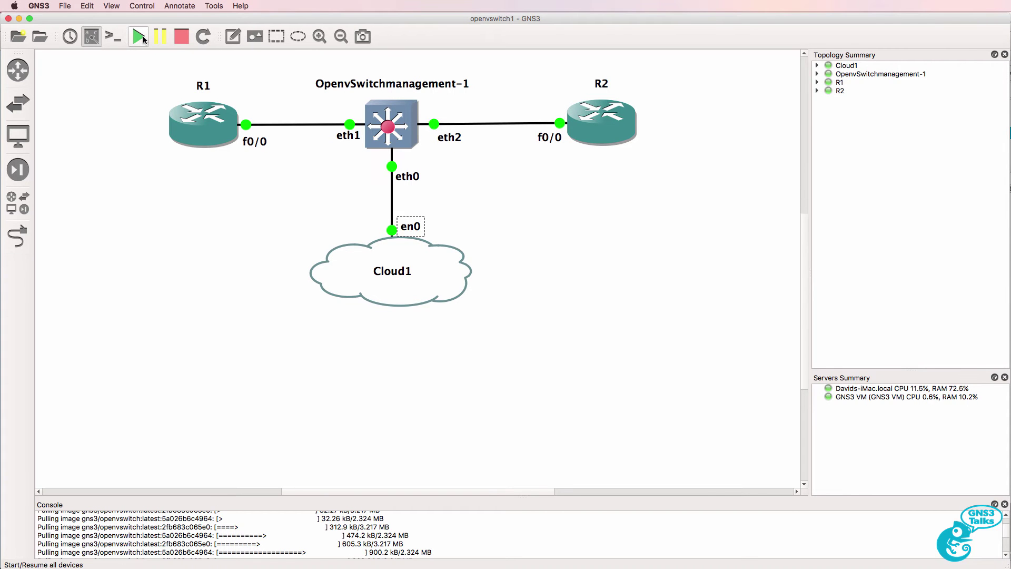
click(115, 38)
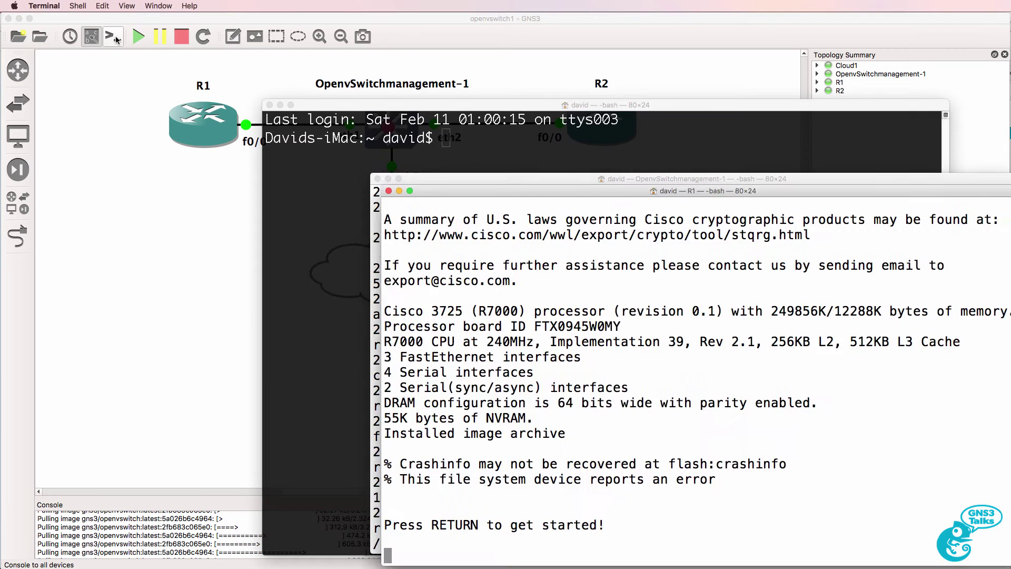
text(ifco)
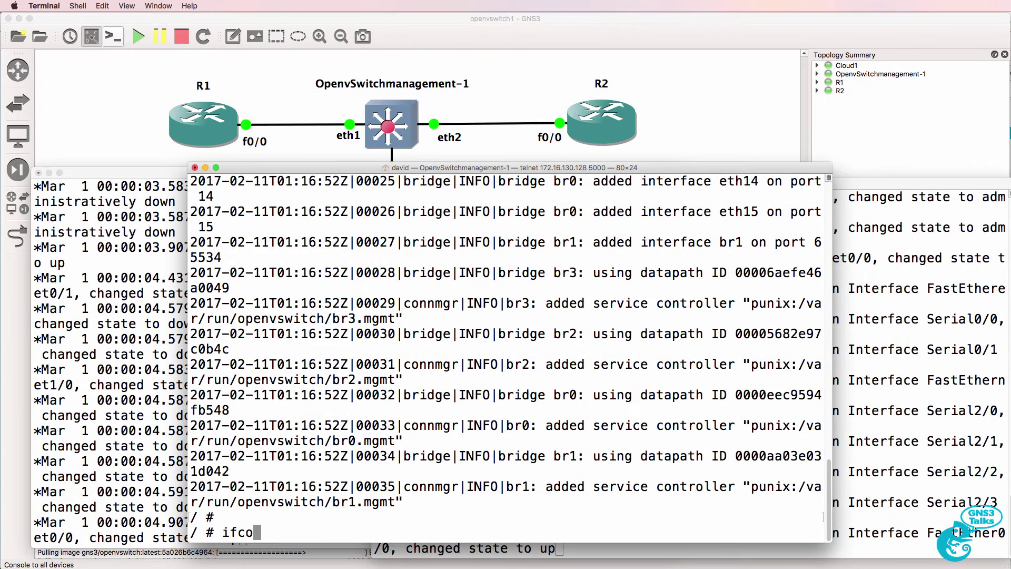
text(nfig eth0)
key(Return)
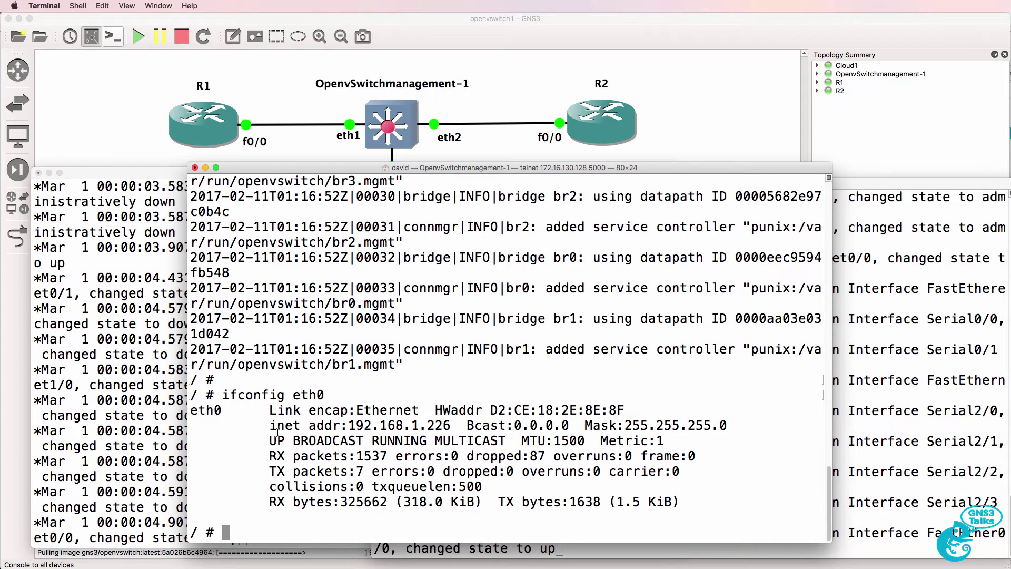
drag(268, 425, 456, 421)
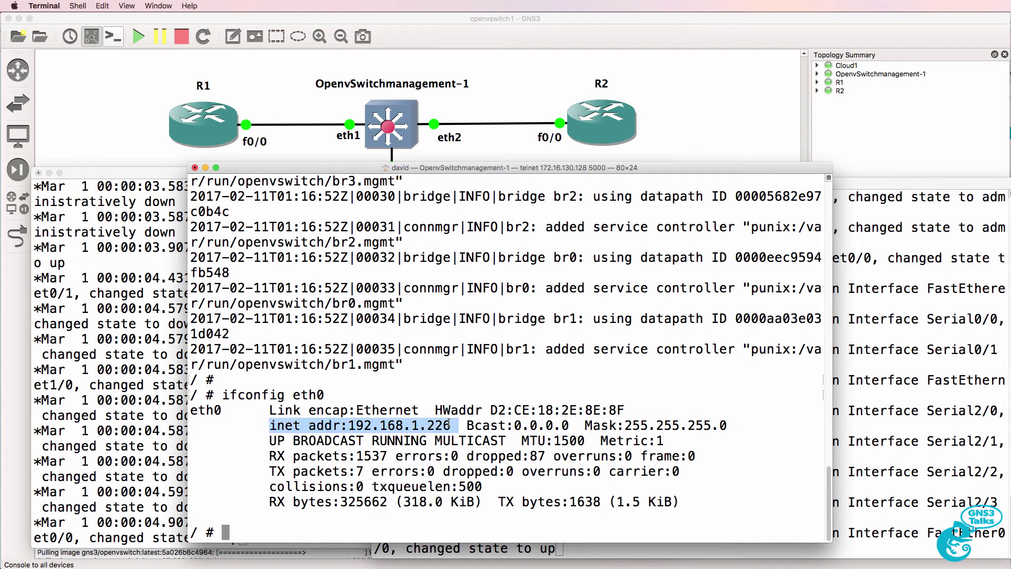
text(ping 192.168)
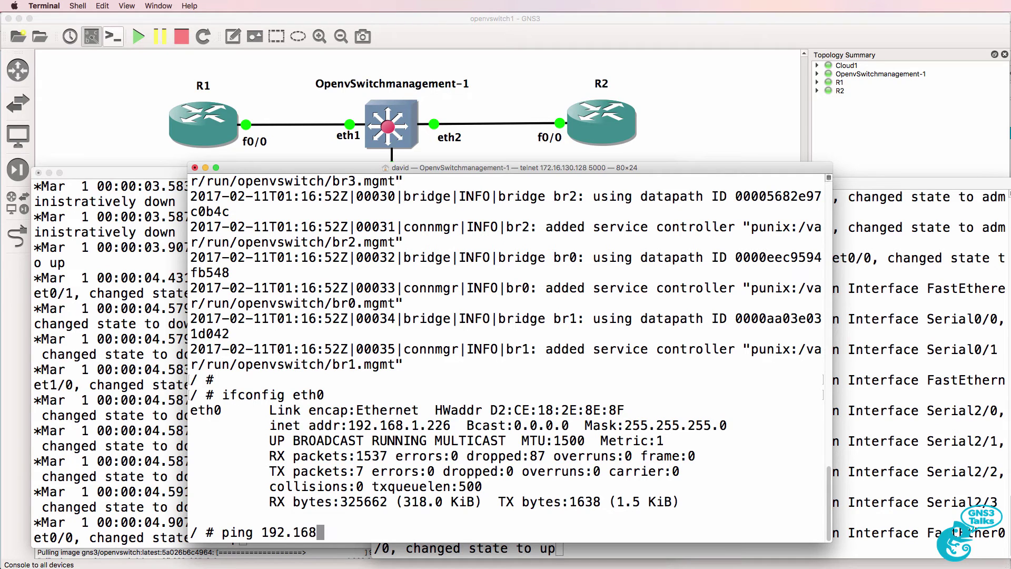
text(.1.249)
key(Return)
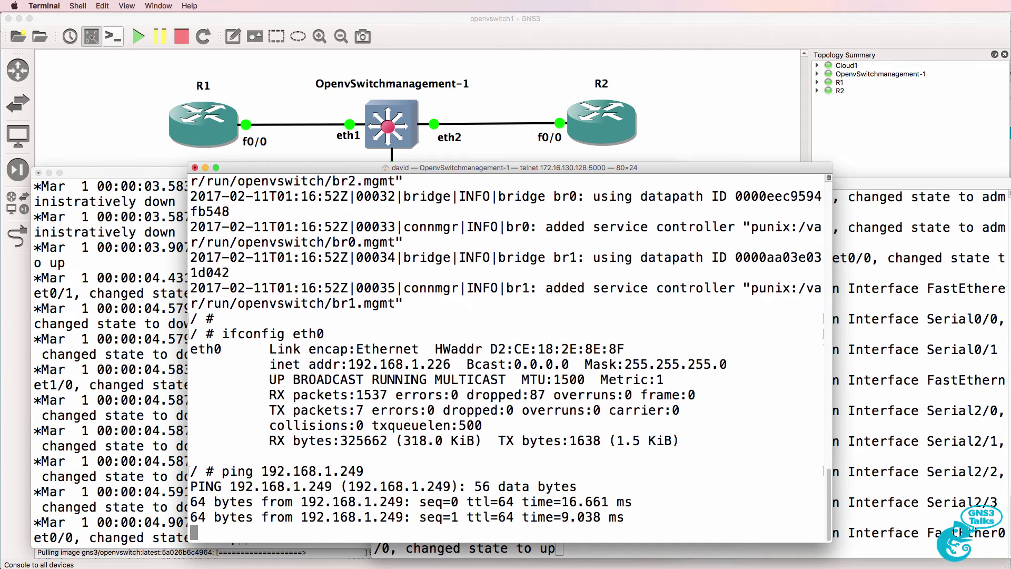
key(ctrl+c)
text(ping ww)
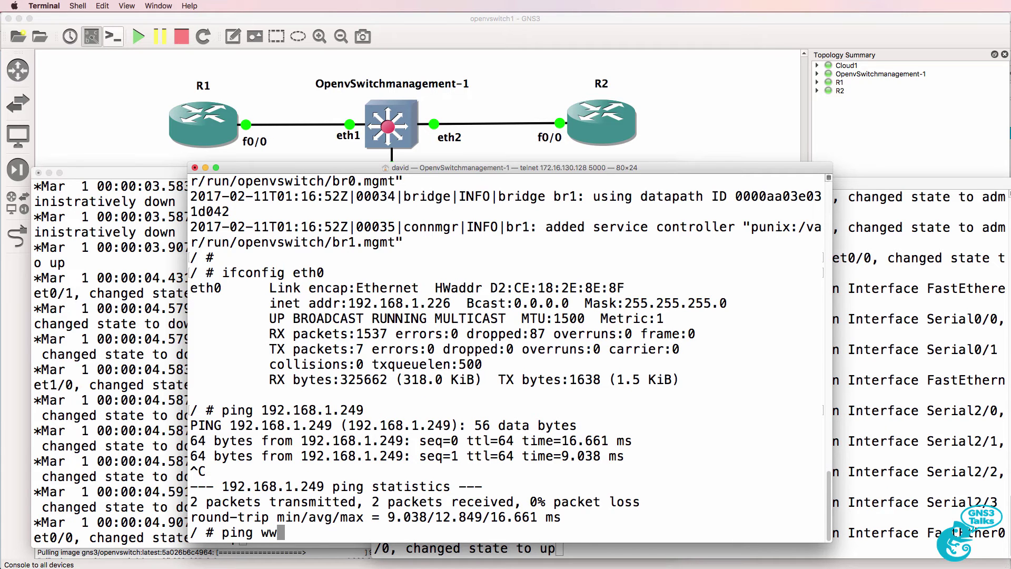
text(w.google.com)
key(Return)
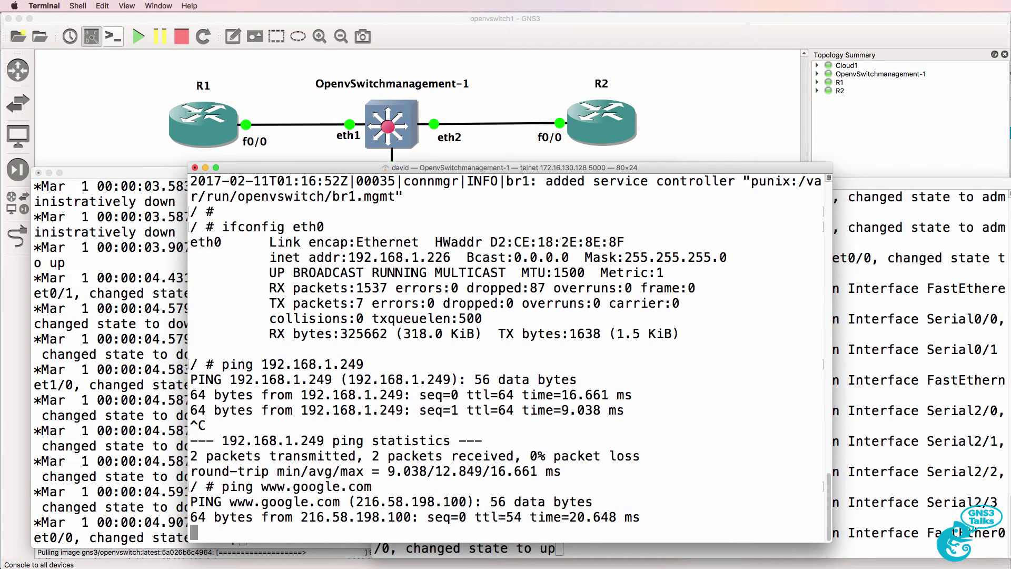
key(ctrl+c)
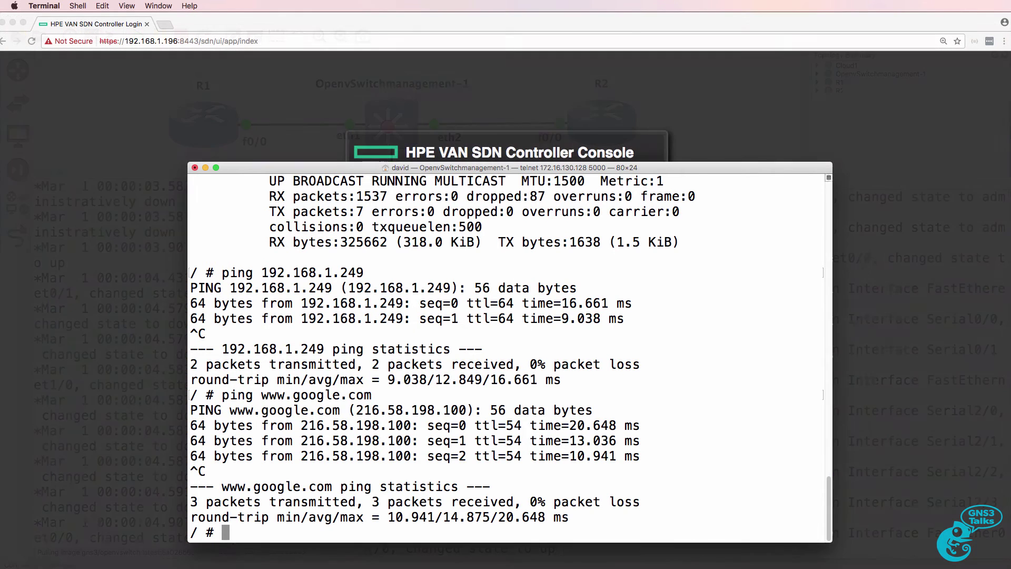
- Ping the controller at 192.168.1.196 from the switch with 0% loss
text(ping )
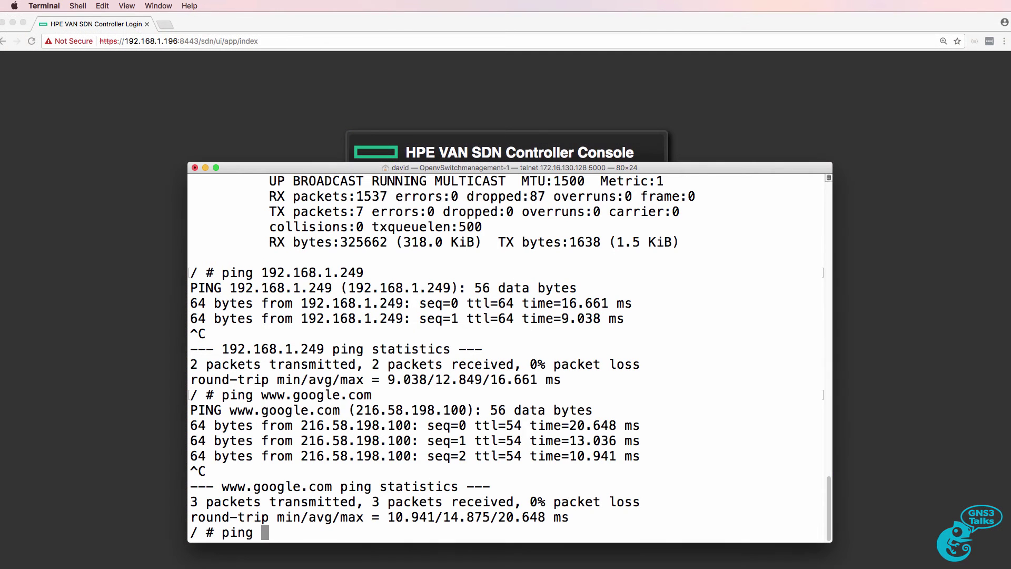
text(192.168.1.195)
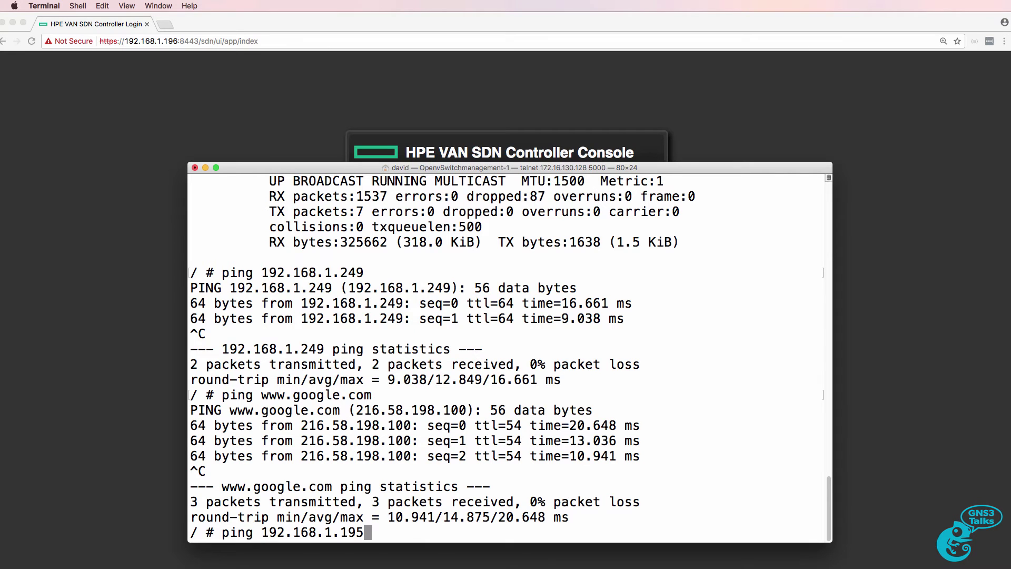
key(BackSpace)
text(6)
key(Return)
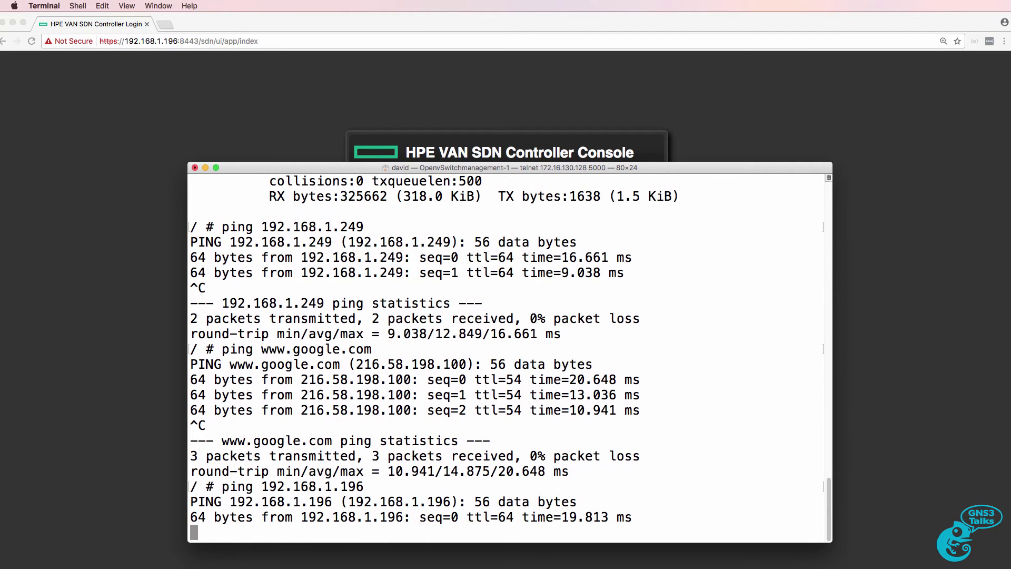
key(ctrl+c)
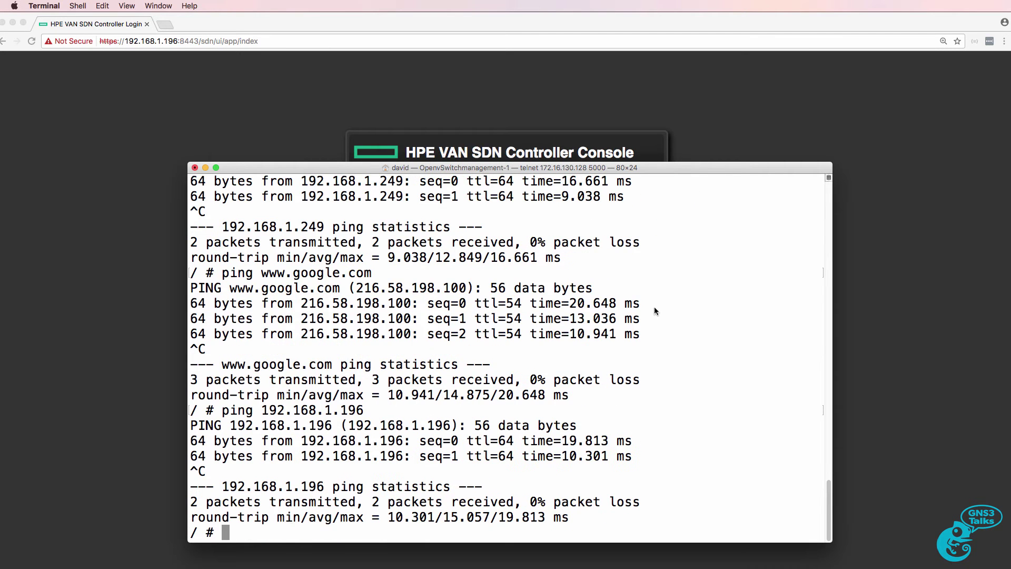
key(super+Tab)
- Log in to the HPE VAN SDN Controller with the username and password
text(sd)
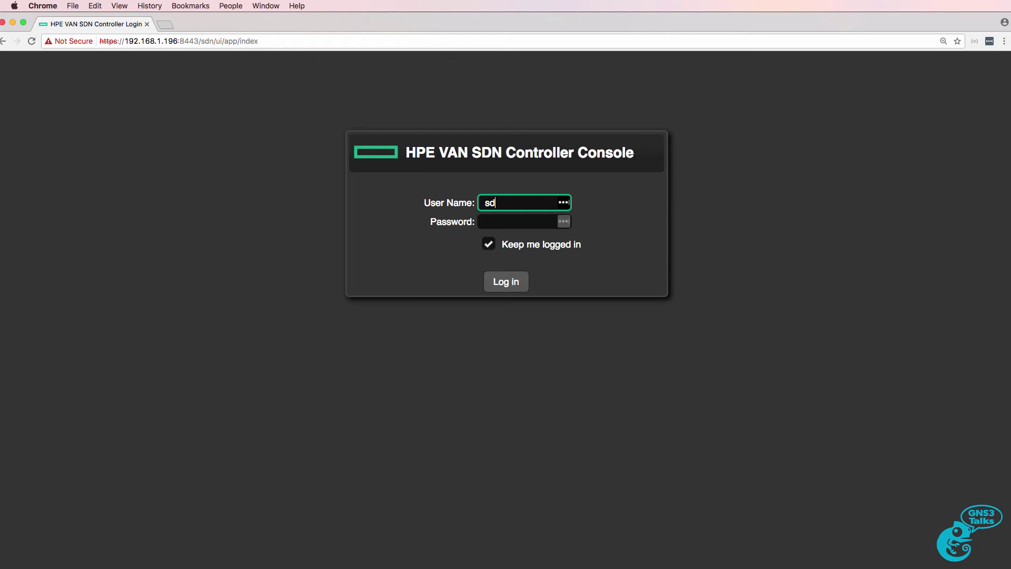
text(n)
key(Tab)
key(Return)
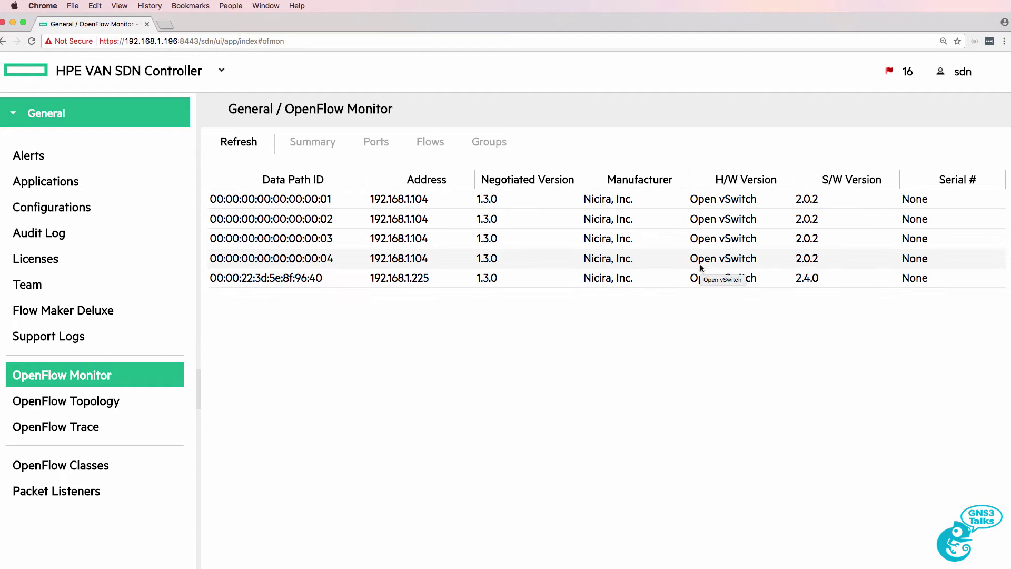
- In OpenFlow Monitor, select the switch at 192.168.1.225 and those ending 00:01 to 00:04
click(345, 277)
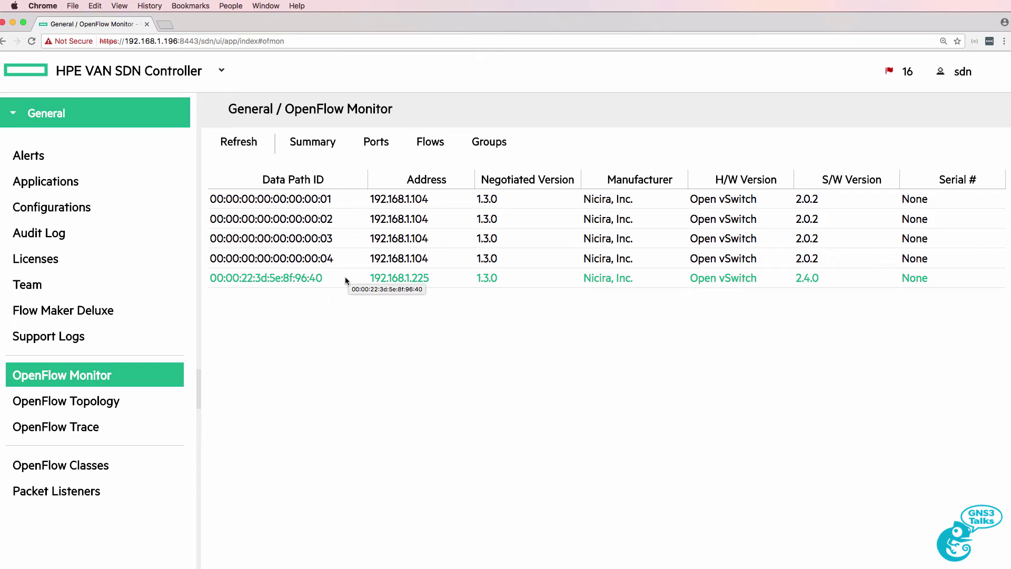
click(332, 199)
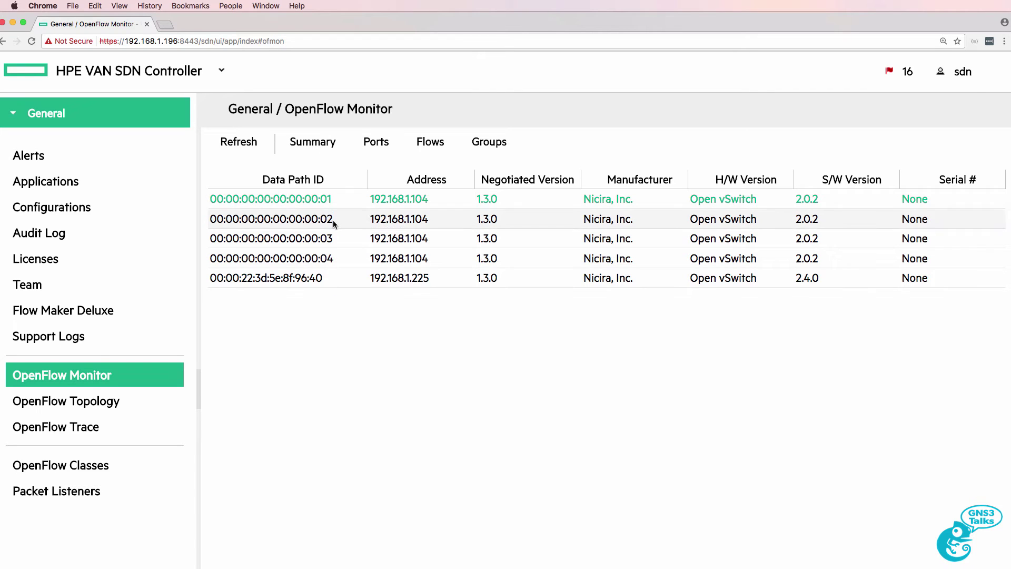
click(334, 218)
click(336, 238)
click(333, 258)
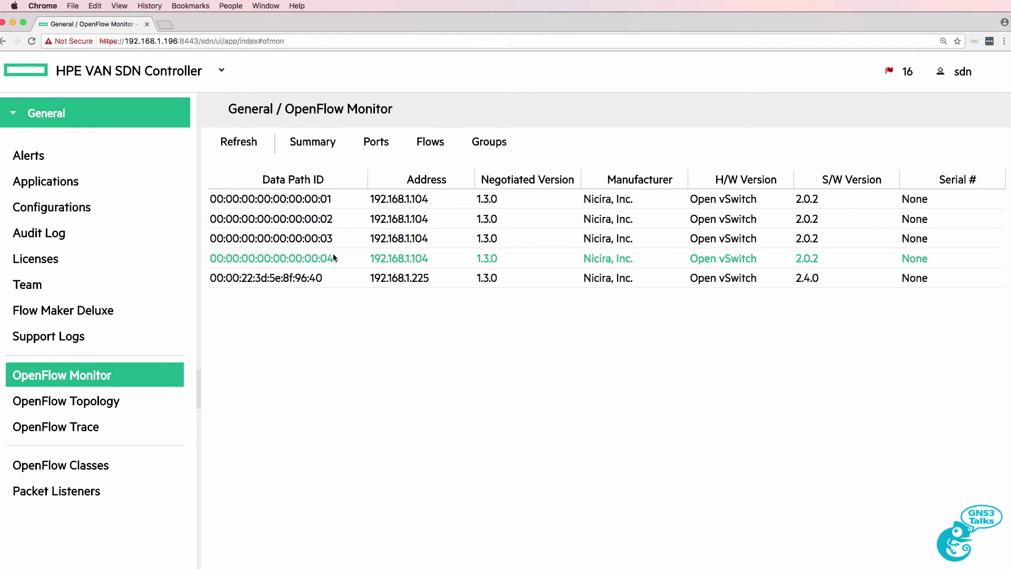
- Paste the set-controller command and change its bridge name from br-int to br0
right_click(631, 364)
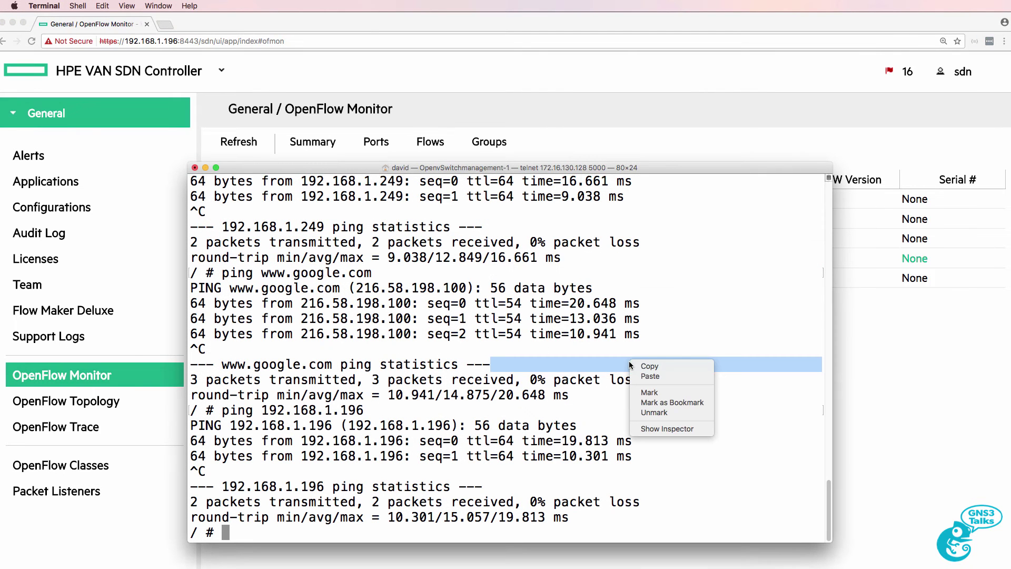
click(658, 375)
key(Left)
key(Left)
key(Left)
key(Left)
key(Left)
key(Left)
key(Left)
key(Left)
key(Left)
key(Left)
key(Left)
key(Left)
key(Left)
key(Left)
key(Left)
key(Left)
key(Left)
key(Left)
key(Left)
key(Left)
key(BackSpace)
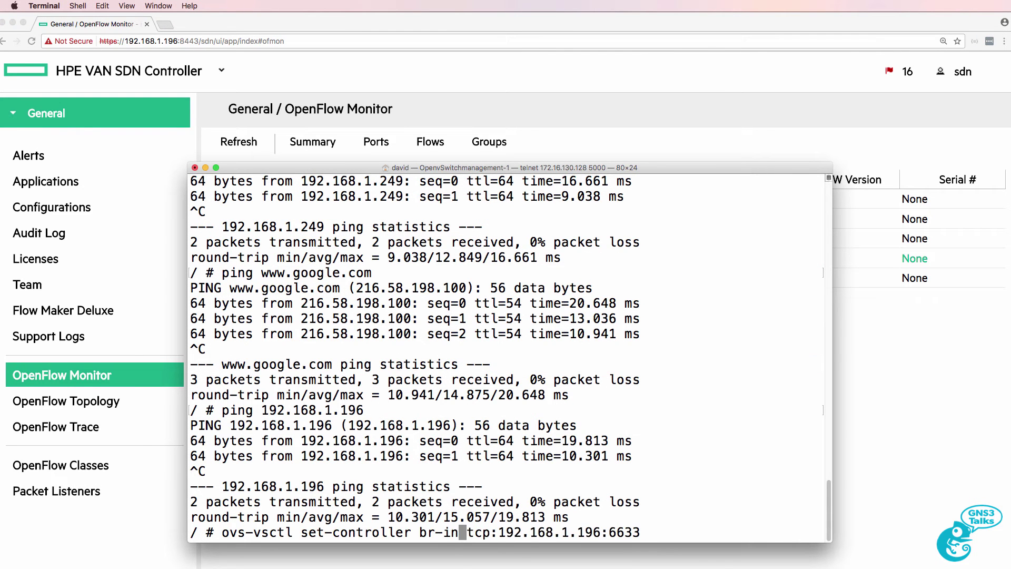
key(BackSpace)
key(BackSpace)
key(BackSpace)
text(0)
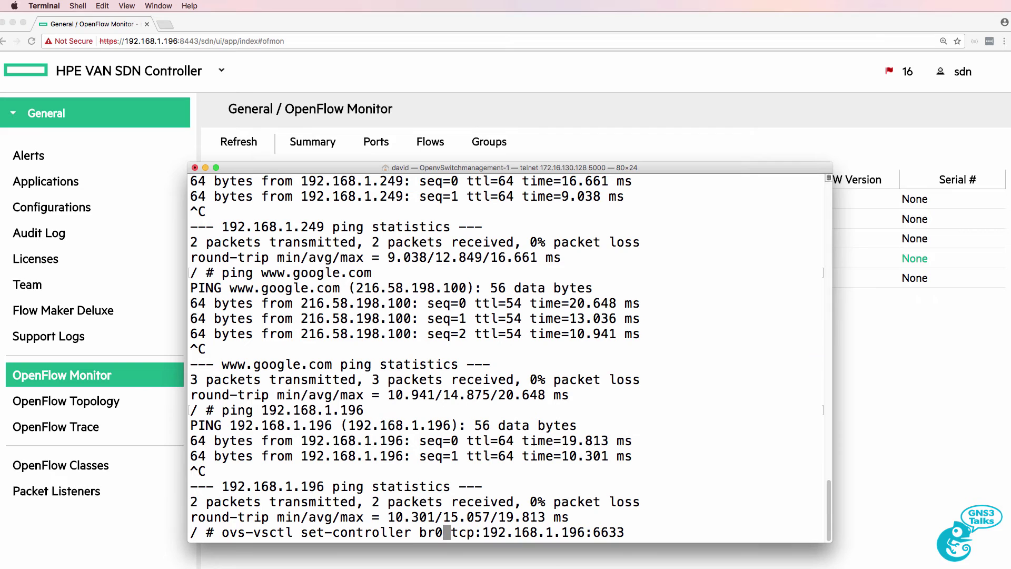
key(Right)
key(Right)
key(Right)
key(Right)
key(Right)
key(Right)
key(Right)
key(Right)
key(Right)
key(Right)
key(Right)
key(Right)
key(Right)
key(Right)
key(Right)
key(Right)
key(Right)
key(Right)
key(Right)
key(Right)
key(Right)
key(Right)
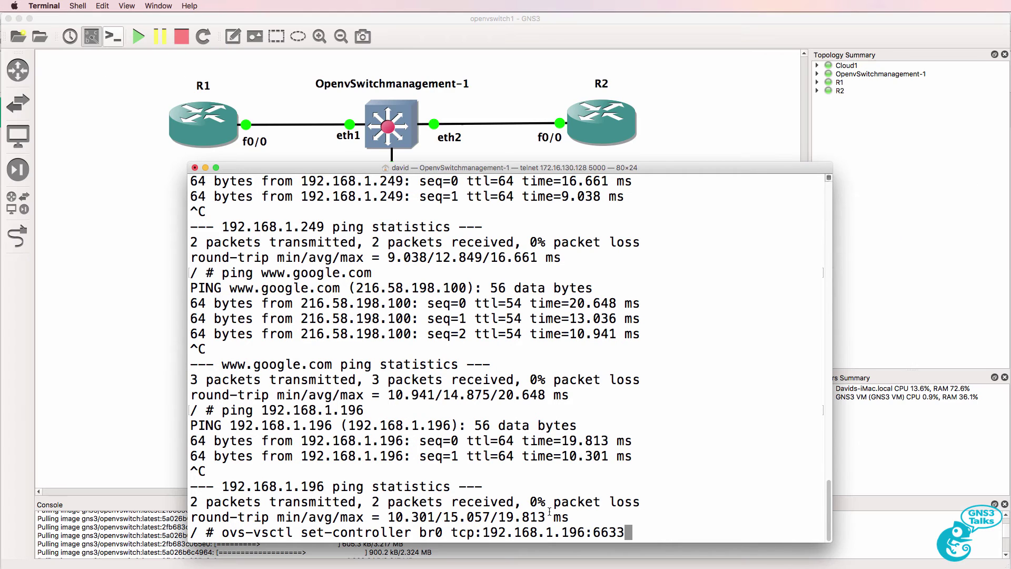
- Clear the line, check br0's single NORMAL flow, then paste set-controller br0 tcp:192.168.1.196:6633
drag(626, 529, 214, 532)
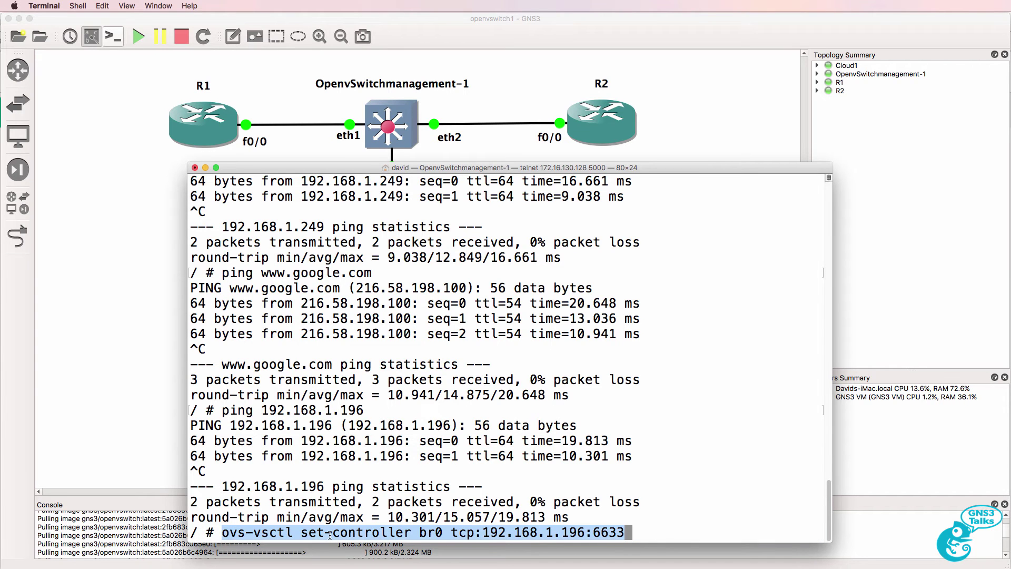
key(BackSpace)
key(BackSpace)
key(BackSpace)
key(BackSpace)
key(BackSpace)
key(BackSpace)
key(BackSpace)
key(BackSpace)
key(BackSpace)
key(BackSpace)
key(BackSpace)
key(BackSpace)
key(BackSpace)
key(BackSpace)
key(BackSpace)
key(BackSpace)
key(BackSpace)
key(BackSpace)
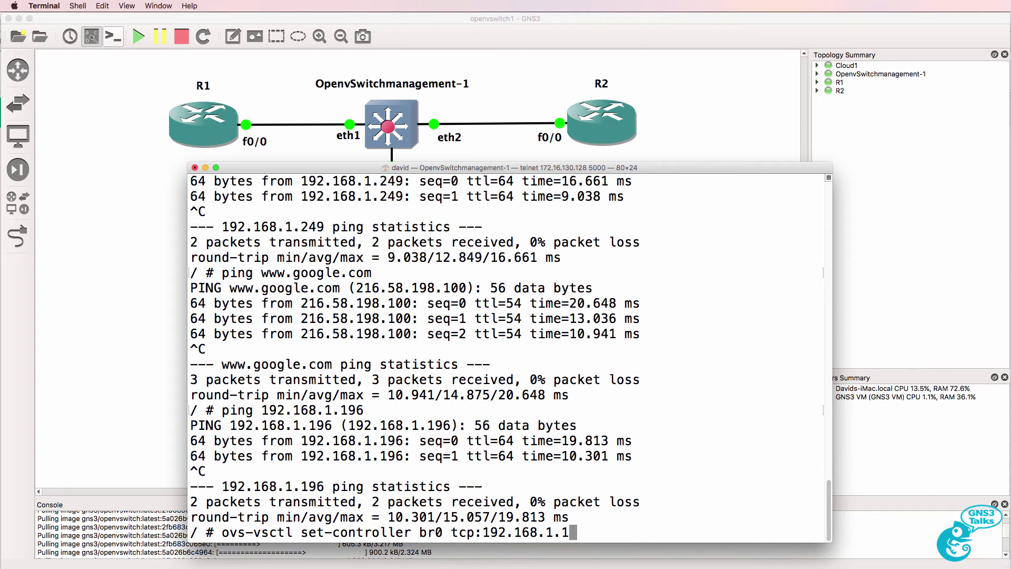
key(BackSpace)
key(BackSpace)
key(BackSpace)
key(BackSpace)
key(BackSpace)
key(BackSpace)
key(BackSpace)
key(BackSpace)
key(BackSpace)
key(BackSpace)
key(BackSpace)
key(BackSpace)
key(BackSpace)
key(BackSpace)
key(BackSpace)
key(BackSpace)
key(BackSpace)
key(BackSpace)
key(BackSpace)
key(BackSpace)
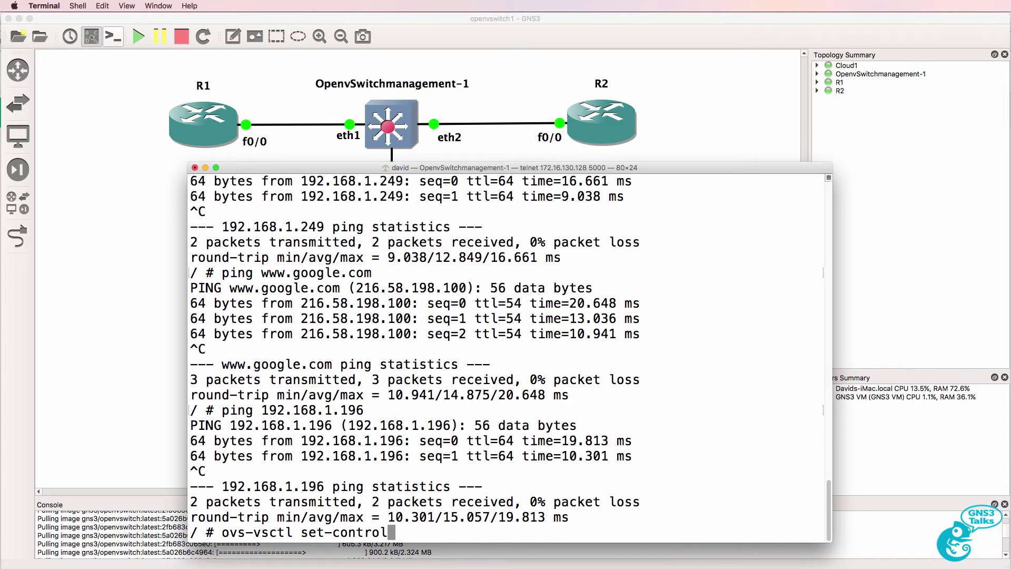
key(BackSpace)
key(BackSpace)
key(BackSpace)
key(BackSpace)
key(BackSpace)
key(BackSpace)
key(BackSpace)
key(BackSpace)
key(BackSpace)
key(Up)
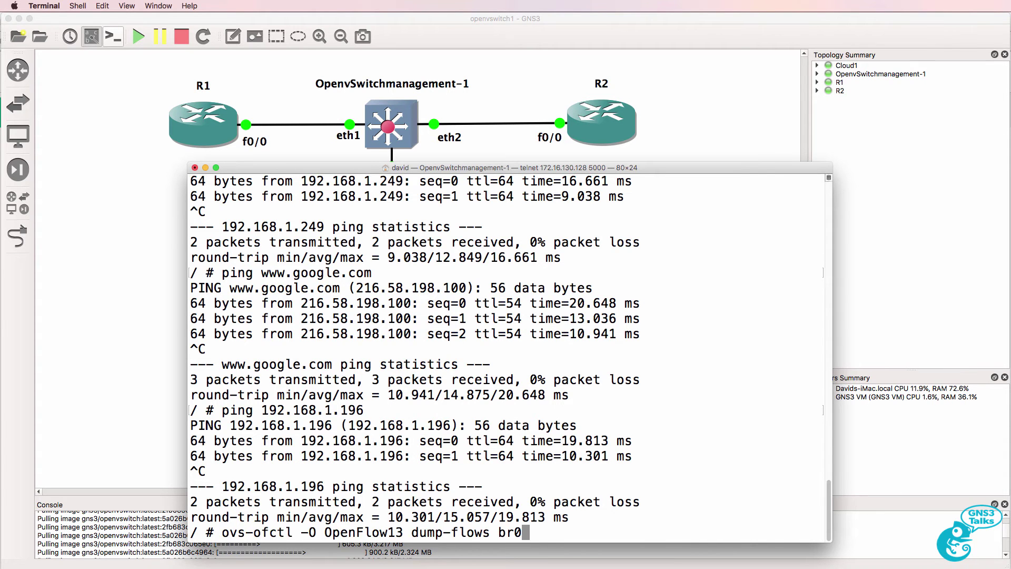
key(Return)
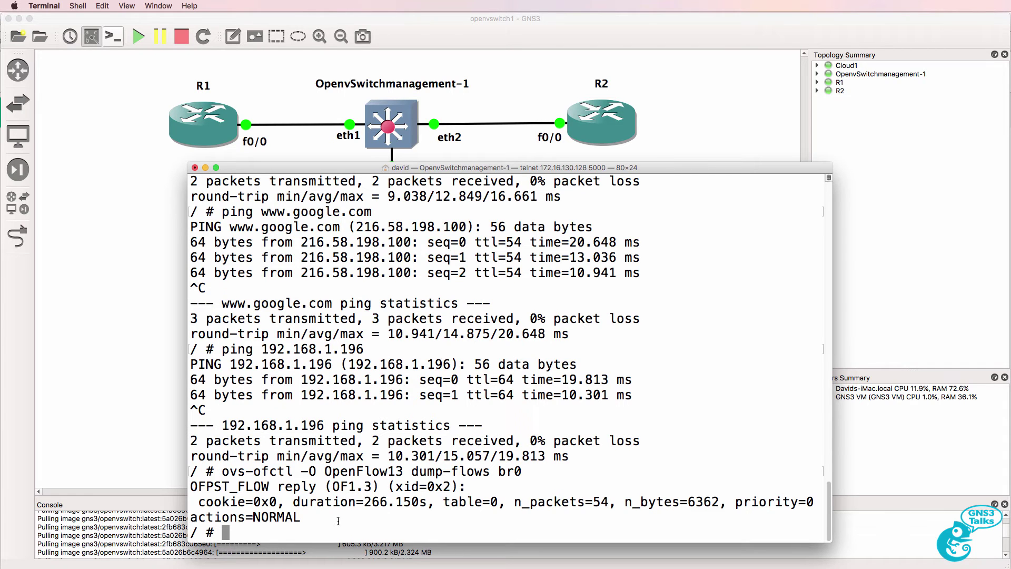
right_click(566, 526)
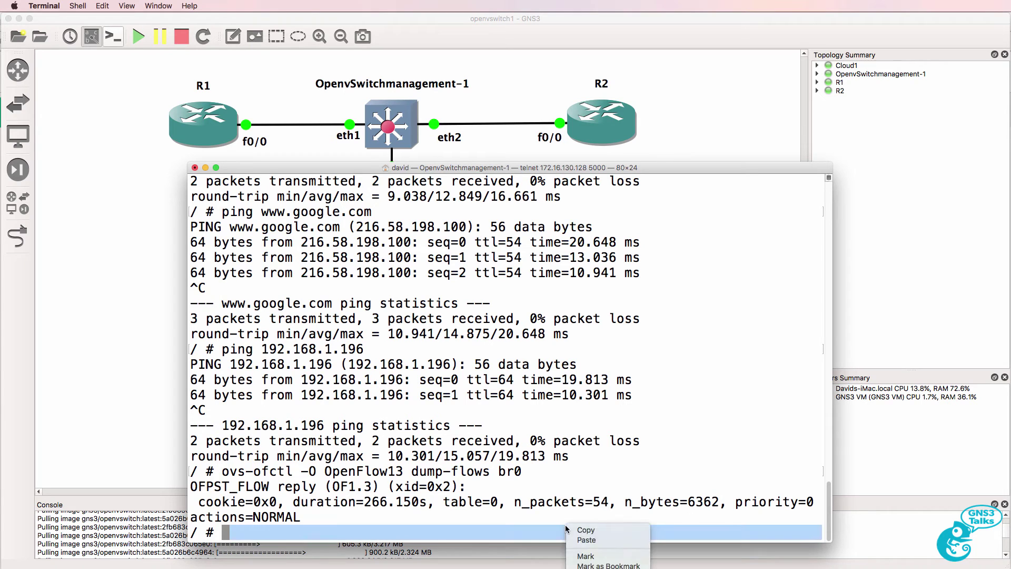
click(613, 536)
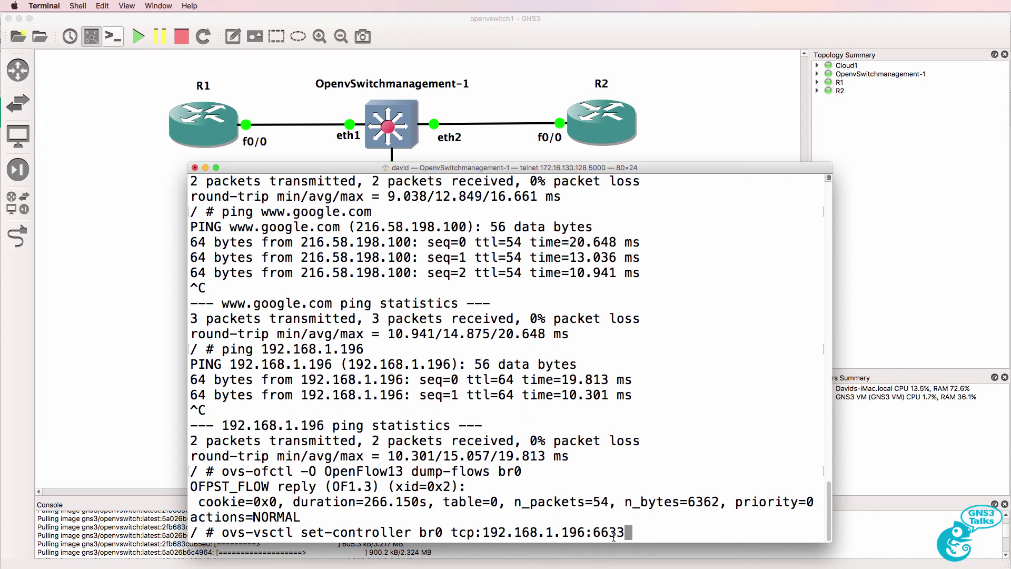
- Apply the set-controller command, then dump br0's flows showing controller entries through table 253
key(Return)
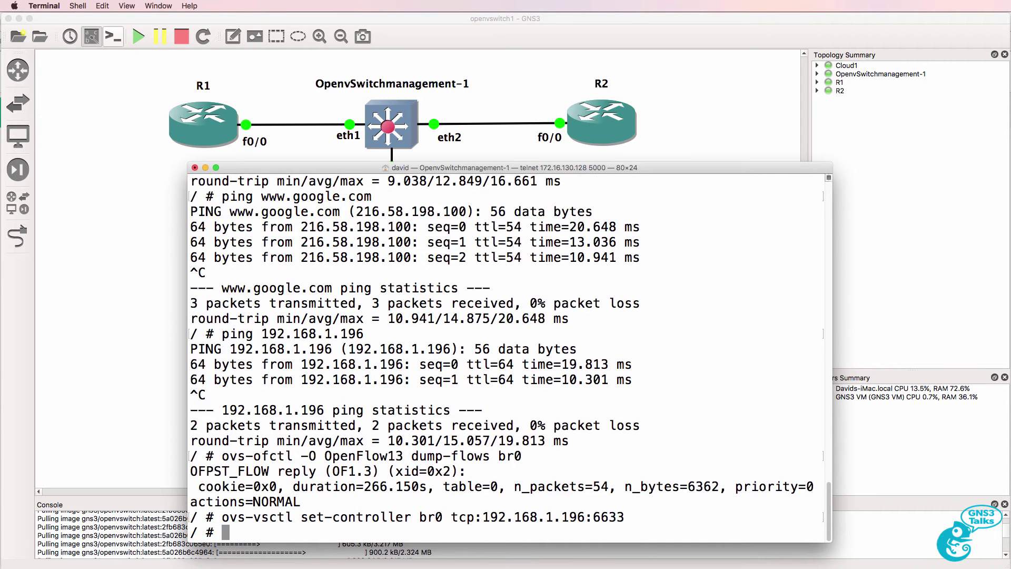
key(Up)
key(Up)
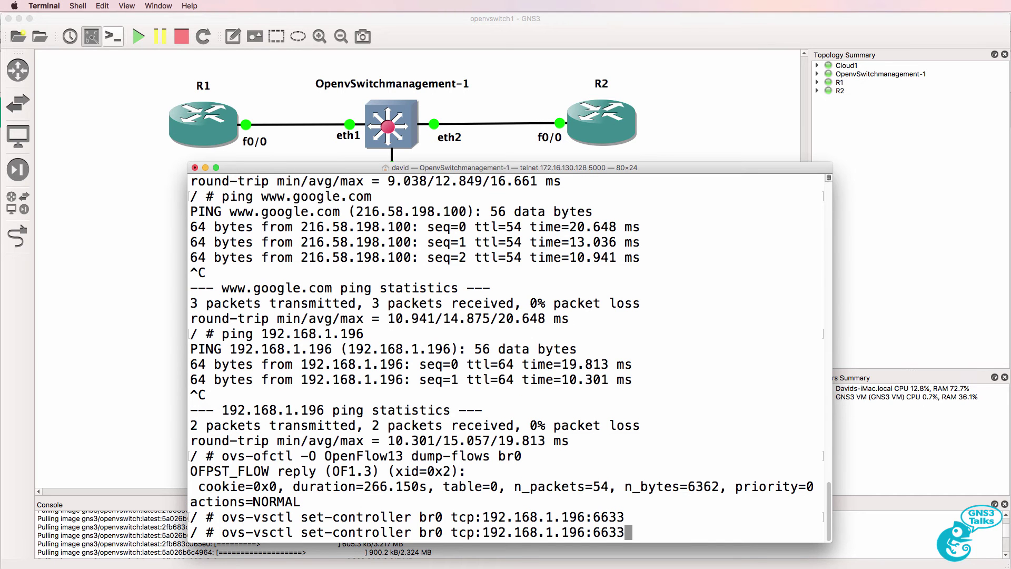
key(Return)
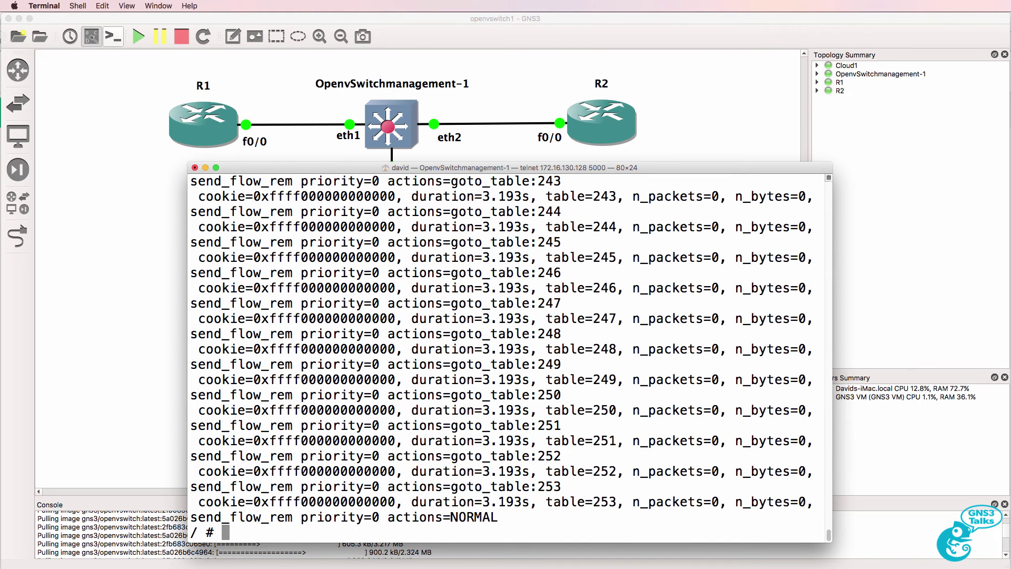
scroll(595, 405, up, 10)
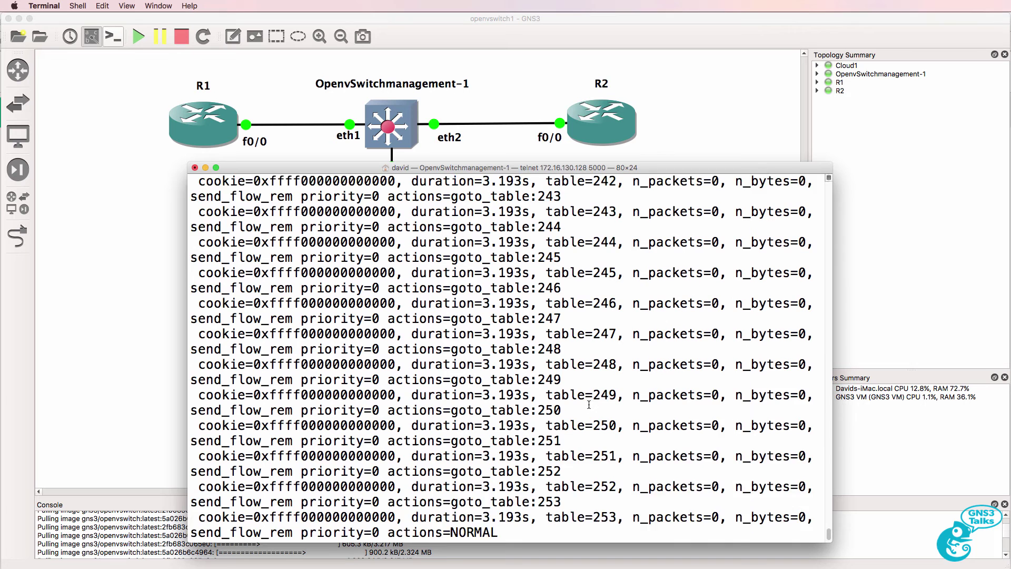
scroll(587, 404, up, 5)
scroll(586, 403, down, 15)
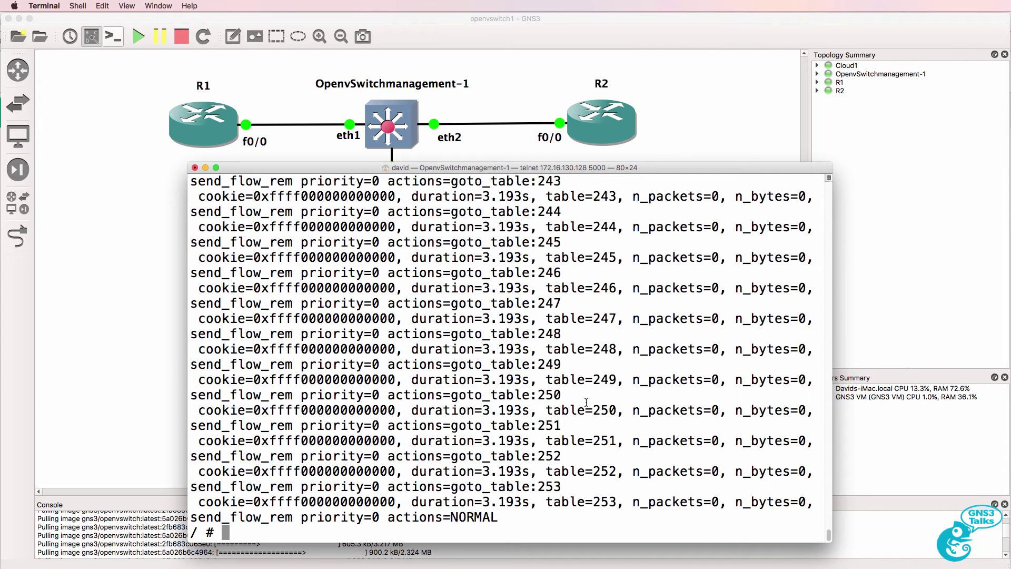
drag(618, 500, 542, 500)
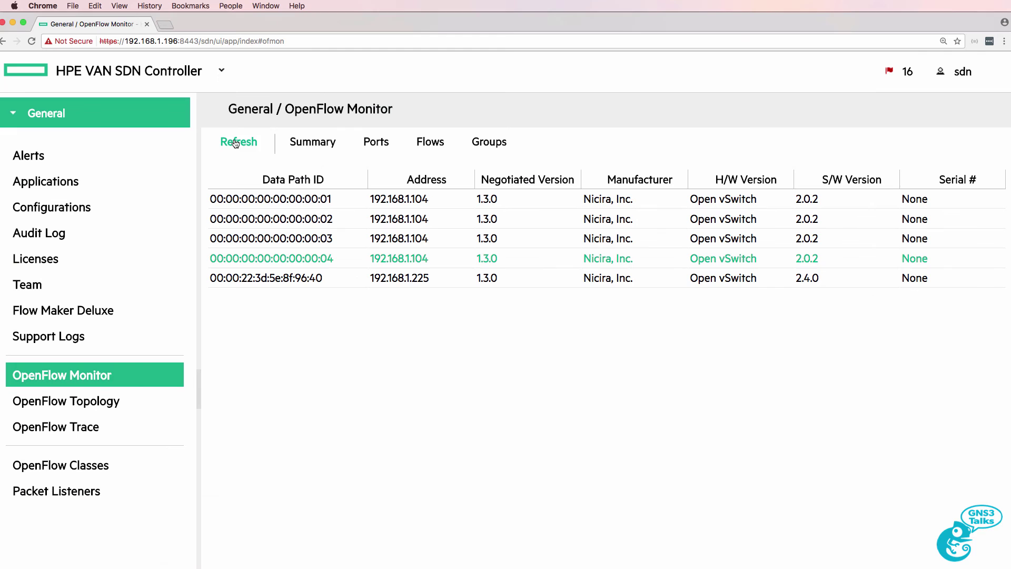
- Refresh OpenFlow Monitor, select switch 00:00:ee:c9:59:4f:b5:48 and view its ports
click(236, 143)
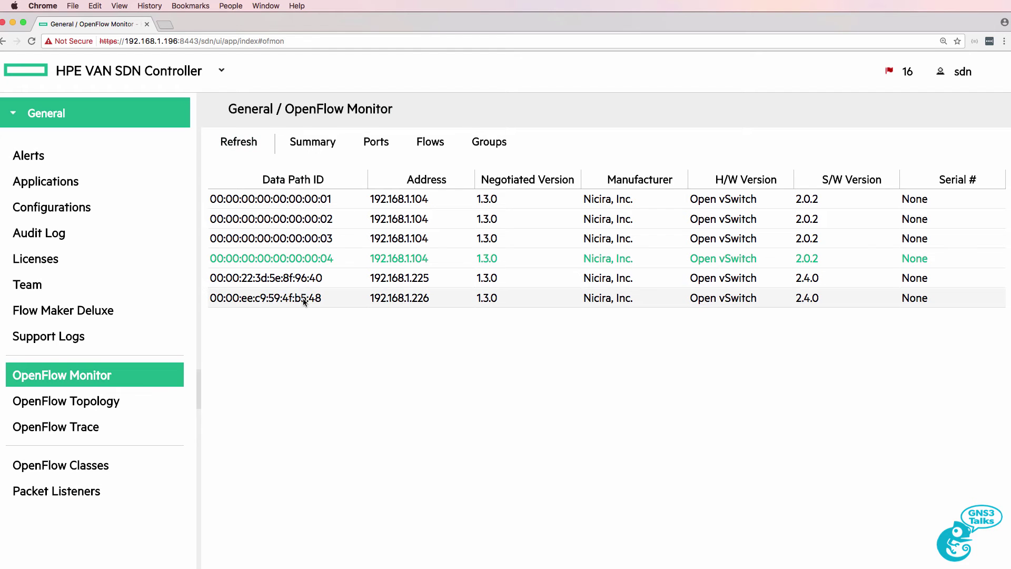
click(302, 298)
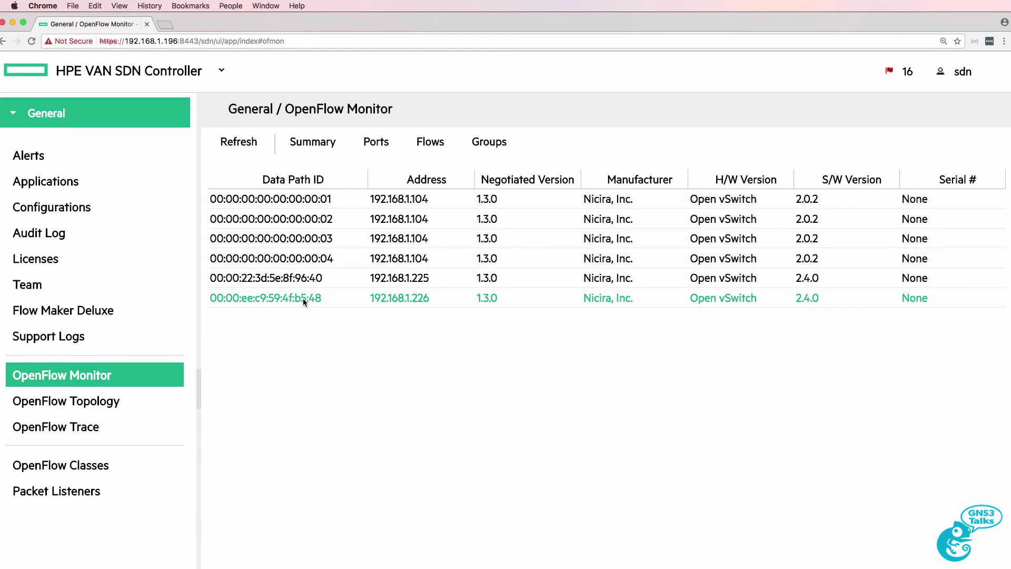
click(386, 139)
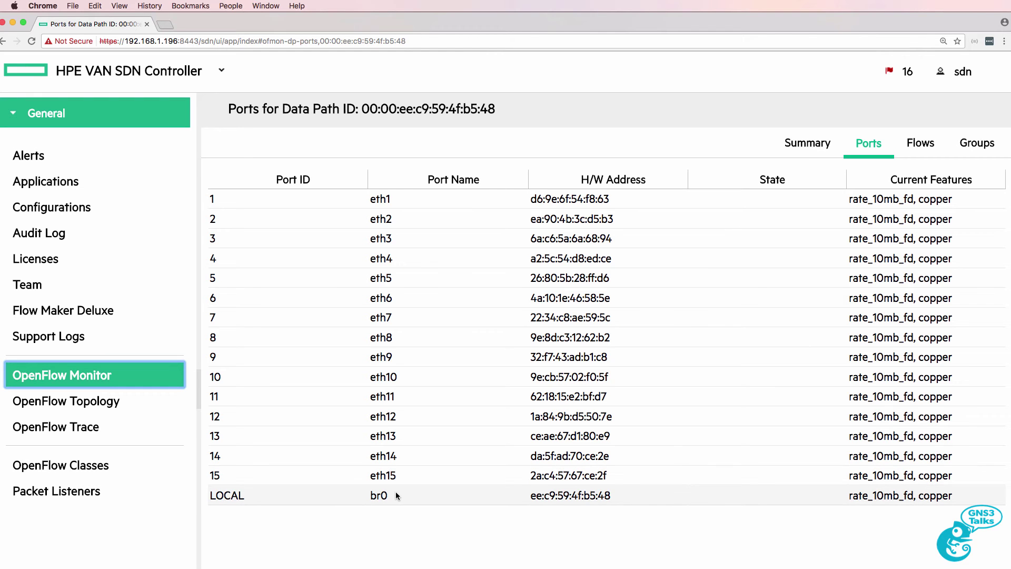
- Review the switch summary: address 192.168.1.226, 254 tables, Open vSwitch hardware, Nicira, Inc
click(807, 142)
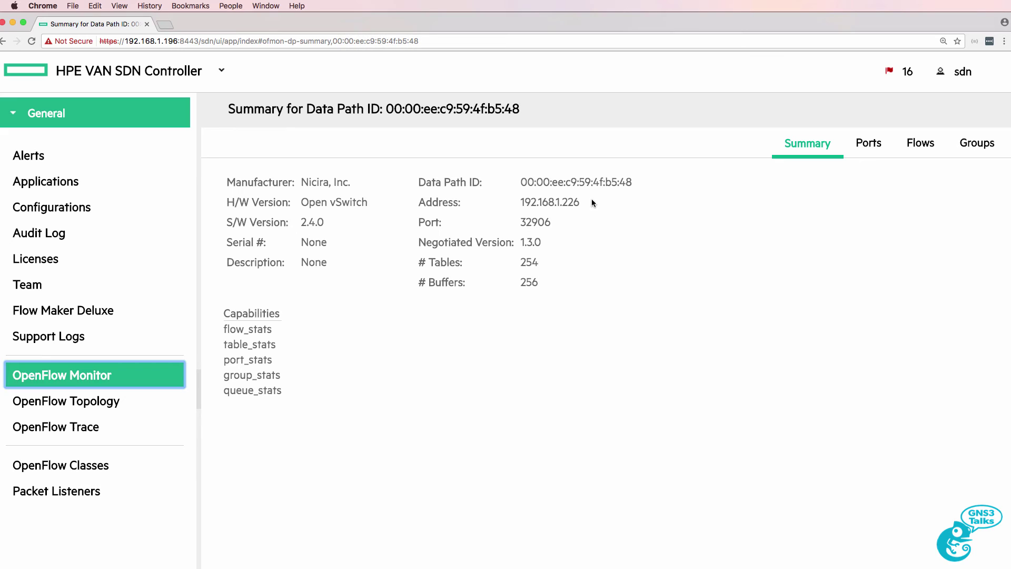
drag(582, 203, 511, 202)
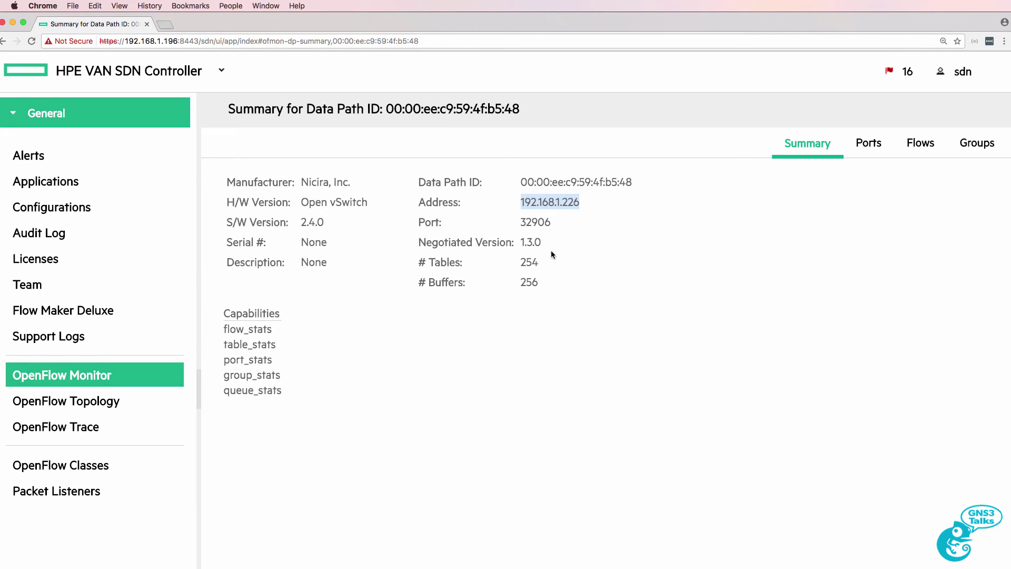
drag(551, 255, 416, 264)
drag(369, 202, 226, 200)
drag(366, 182, 226, 186)
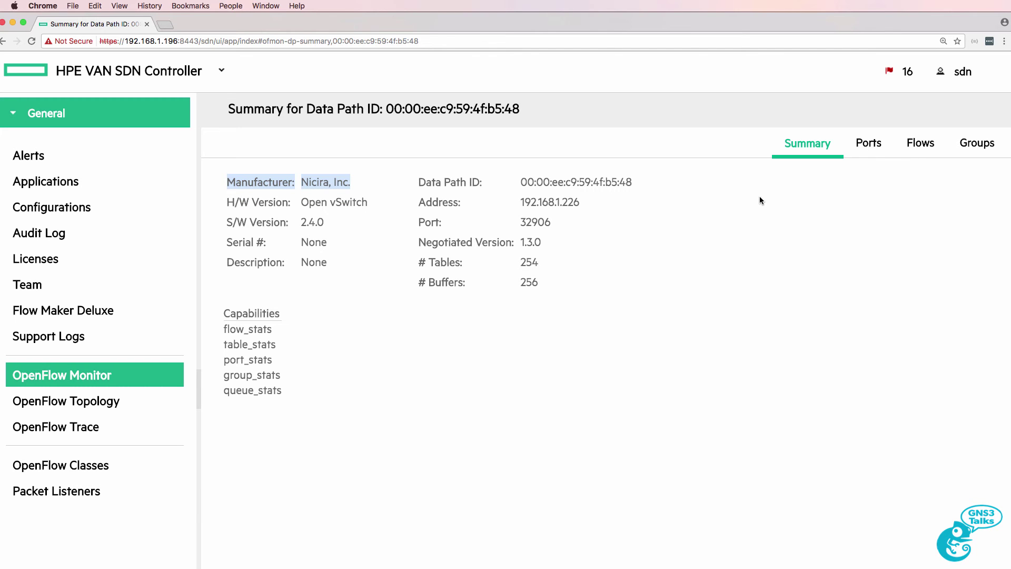
- Browse the switch's flow entries: bddp, DHCP, ARP and the goto_table chain
click(859, 153)
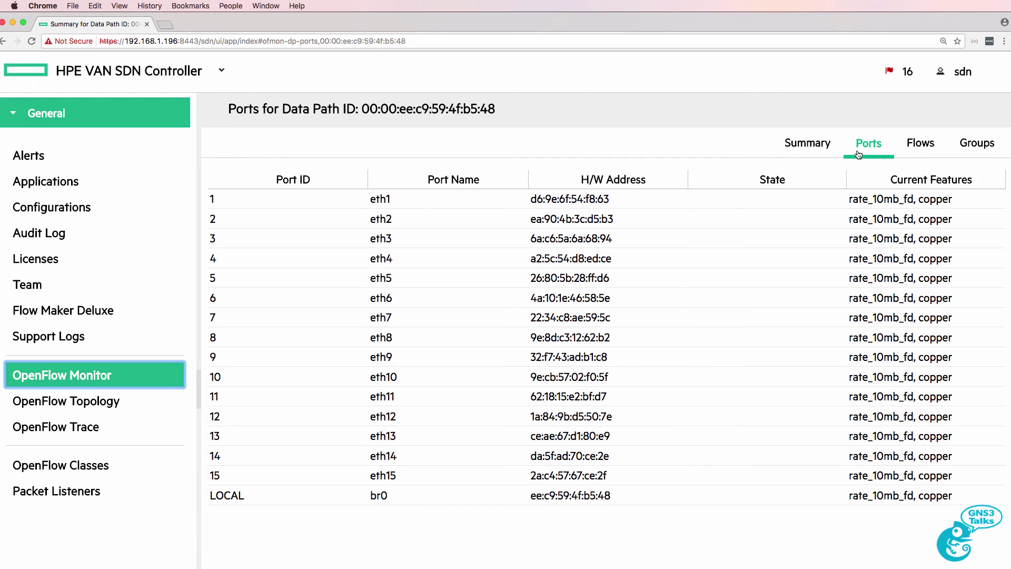
click(929, 146)
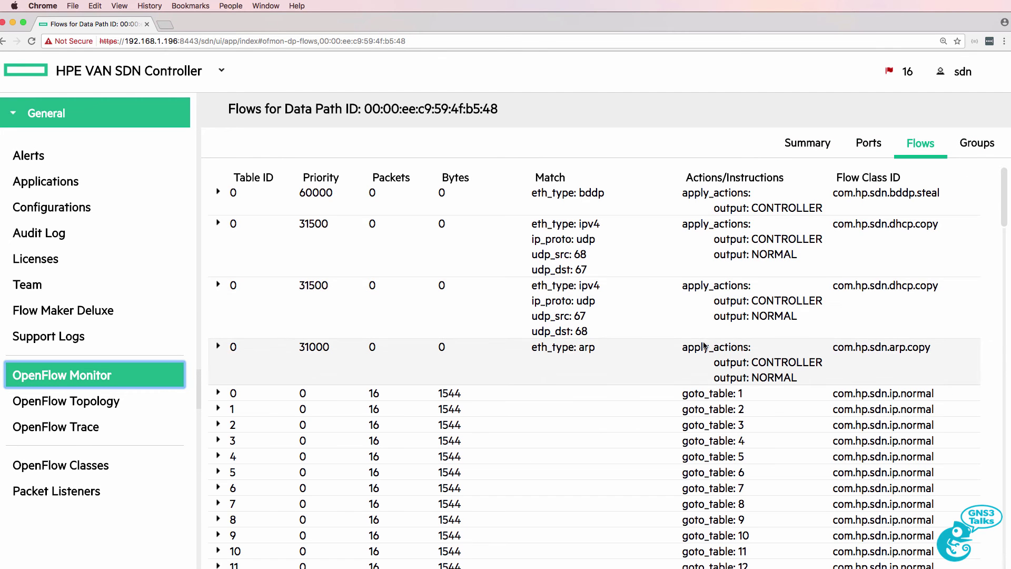
scroll(652, 355, down, 6)
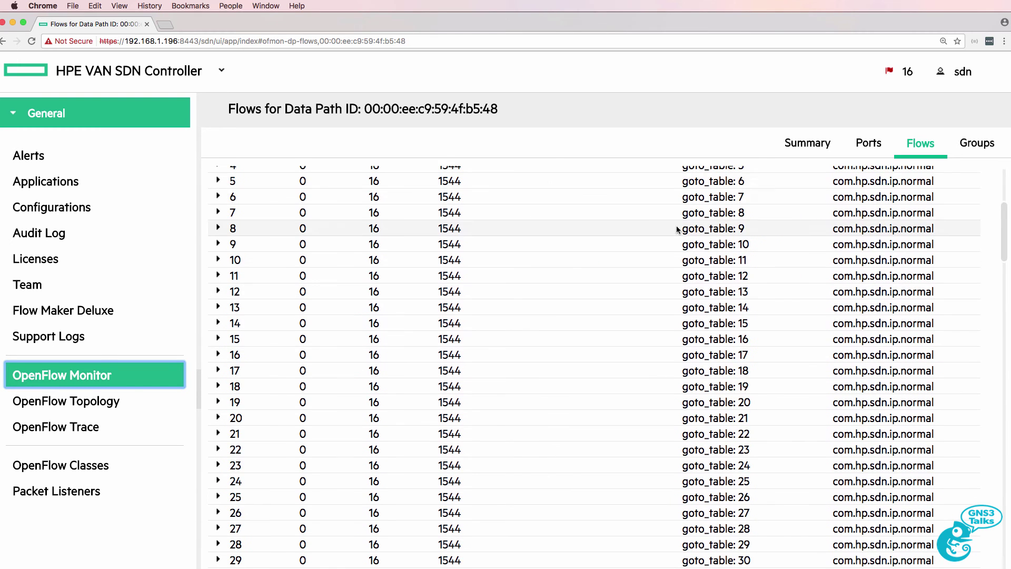
scroll(674, 232, down, 2)
scroll(673, 240, down, 20)
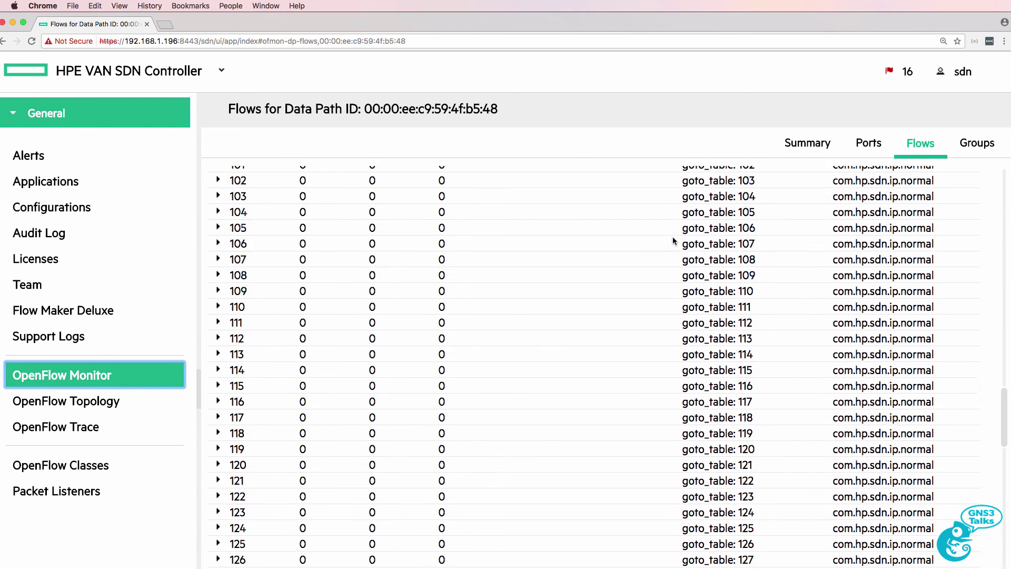
scroll(673, 241, down, 20)
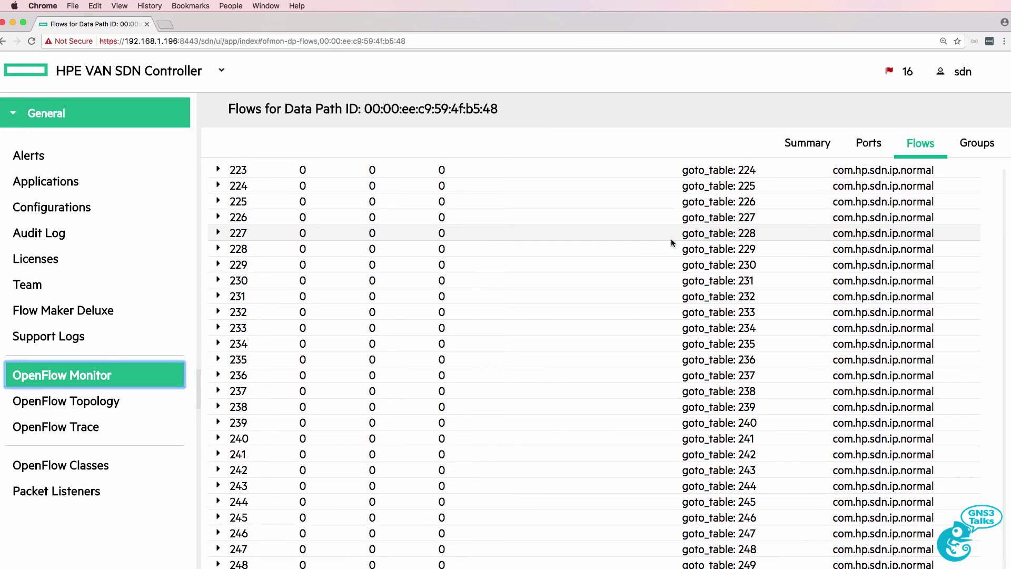
scroll(671, 243, up, 20)
scroll(671, 241, up, 20)
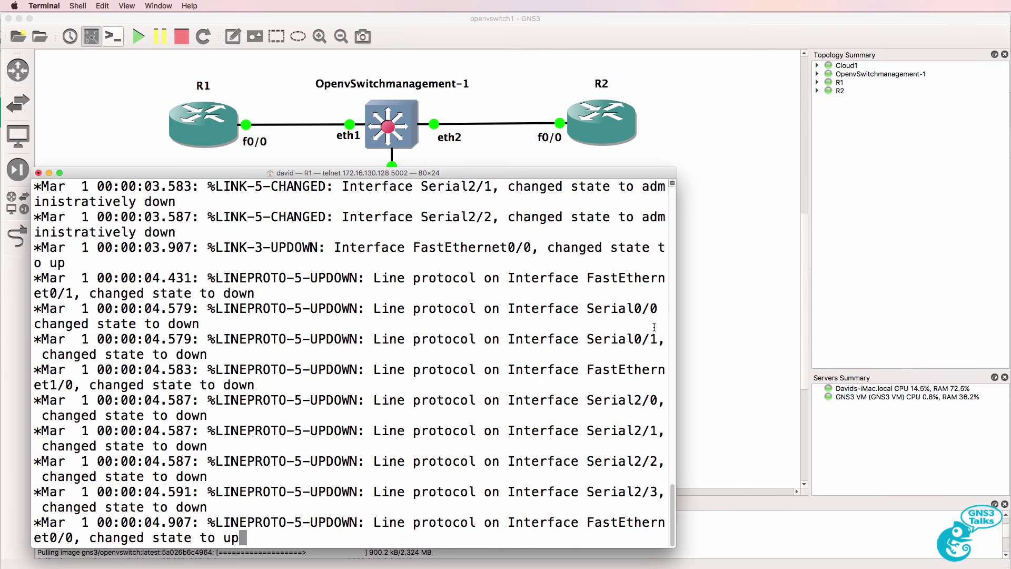
- Get a fresh R1 prompt and ping 10.1.1.2
key(Return)
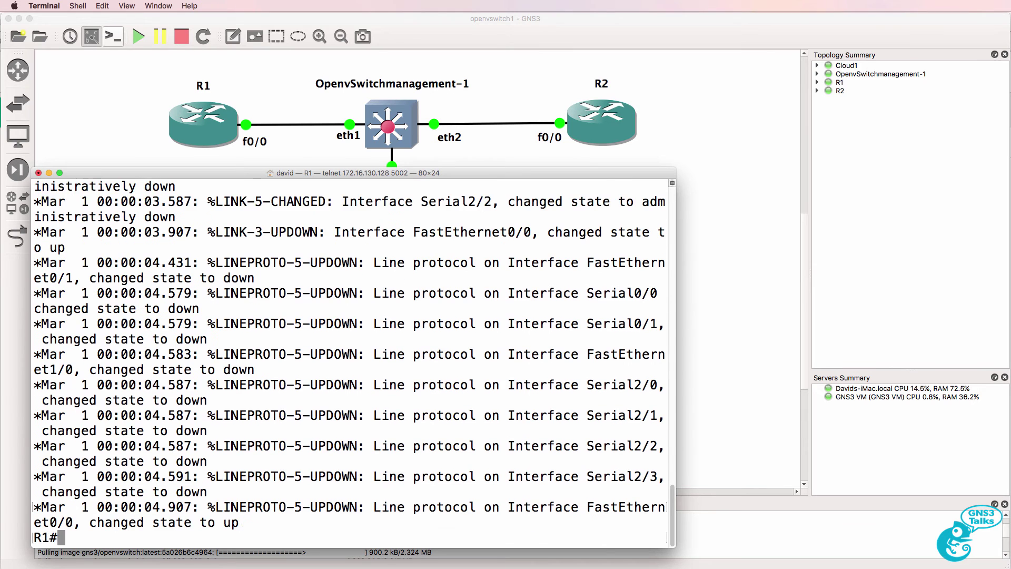
key(Return)
key(Return)
text(ping 10.1.1.)
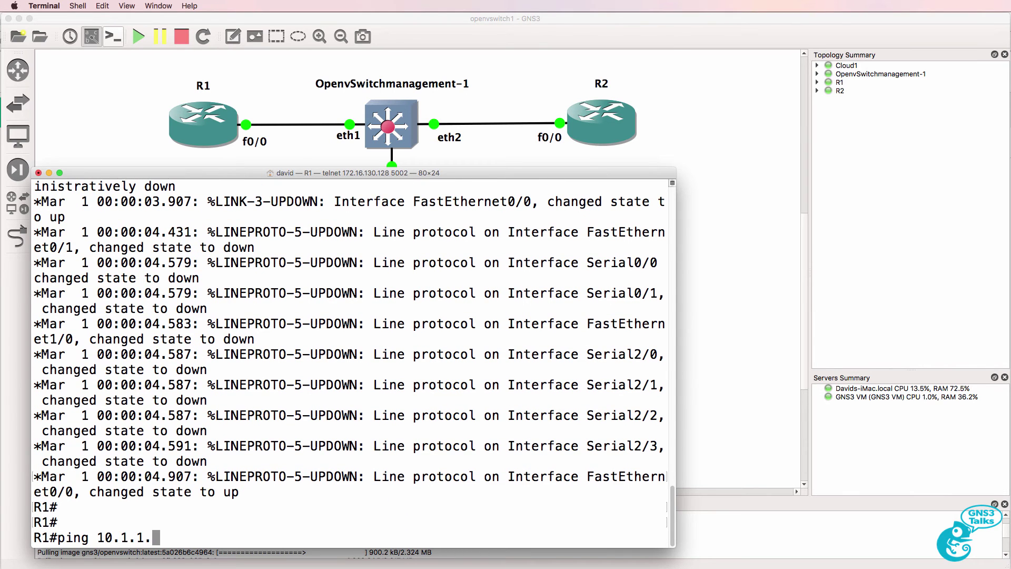
text(2)
key(Return)
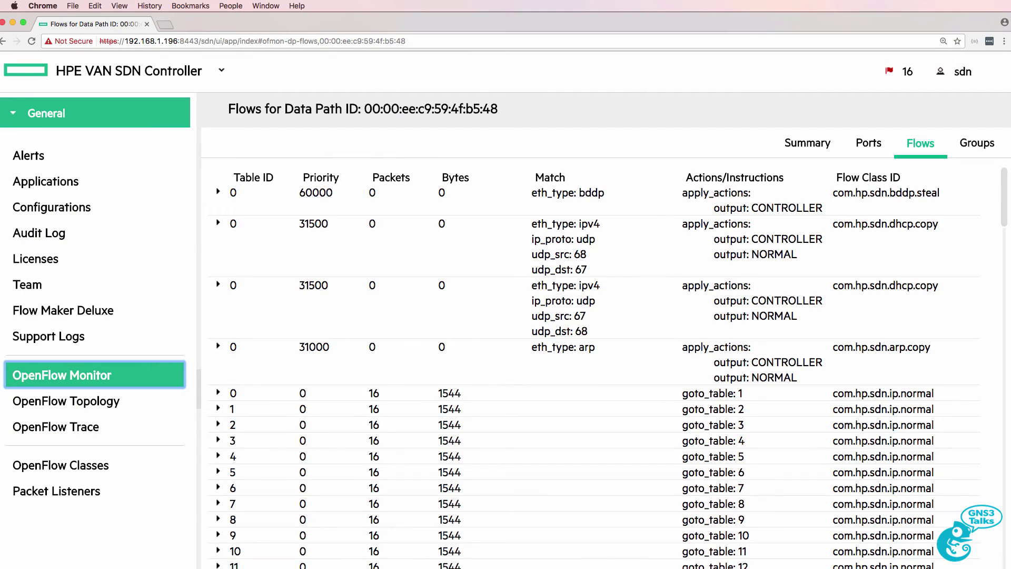
- Start a new flow for switch 00:00:ee:c9:59:4f:b5:48 in Flow Maker Deluxe with table ID 0 and priority 1000
click(97, 311)
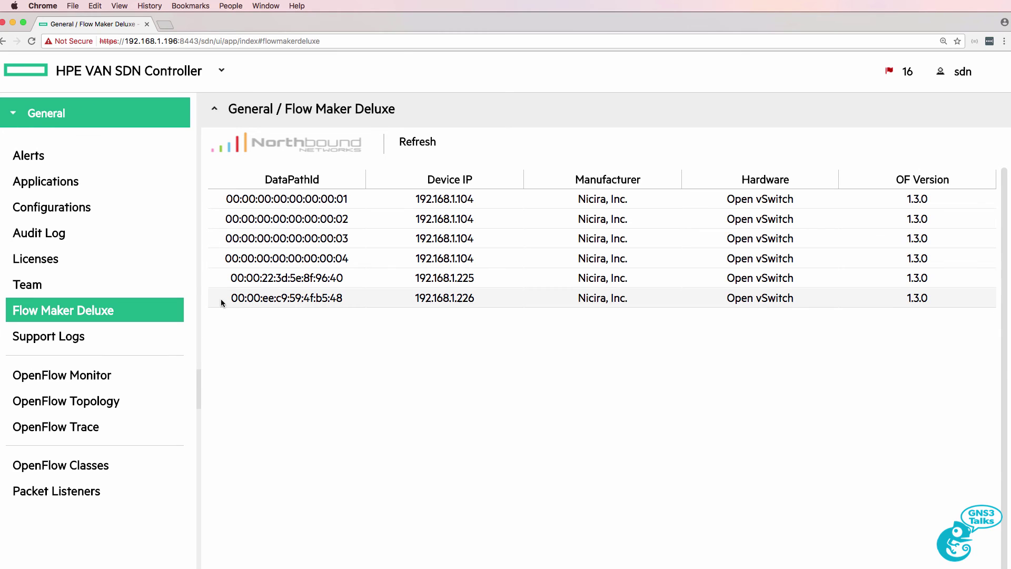
click(251, 299)
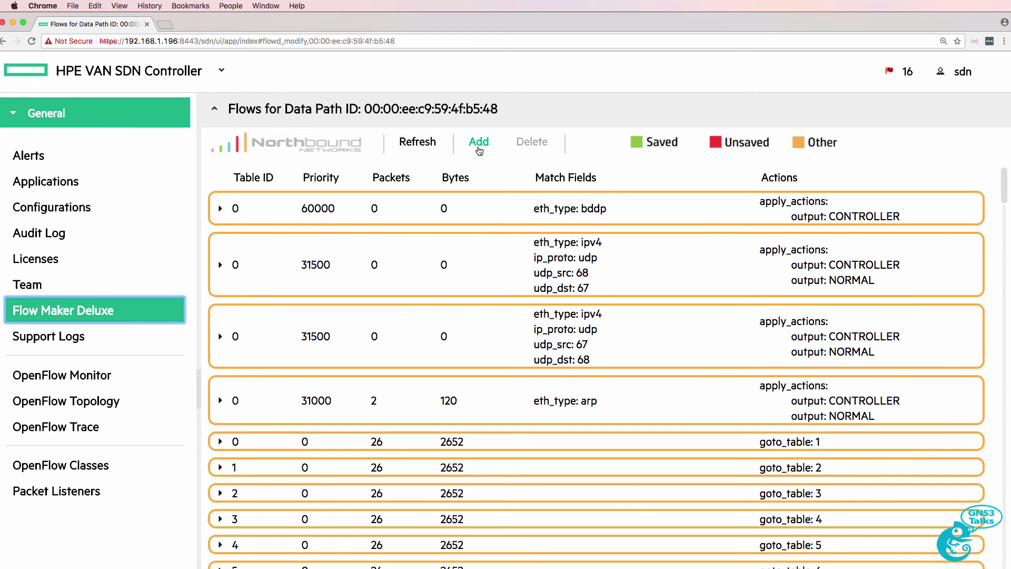
click(479, 142)
text(9)
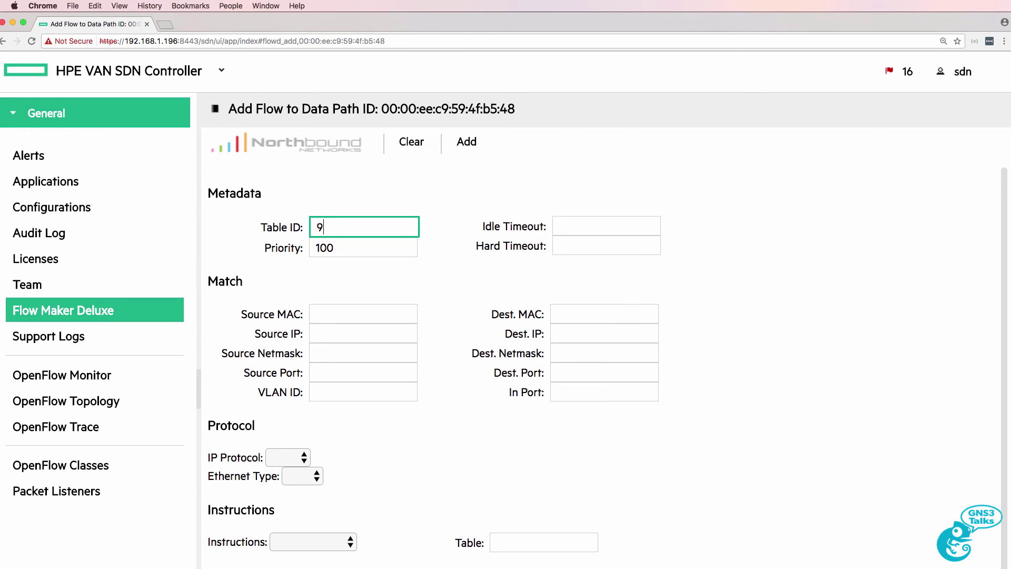
key(BackSpace)
text(0)
key(Tab)
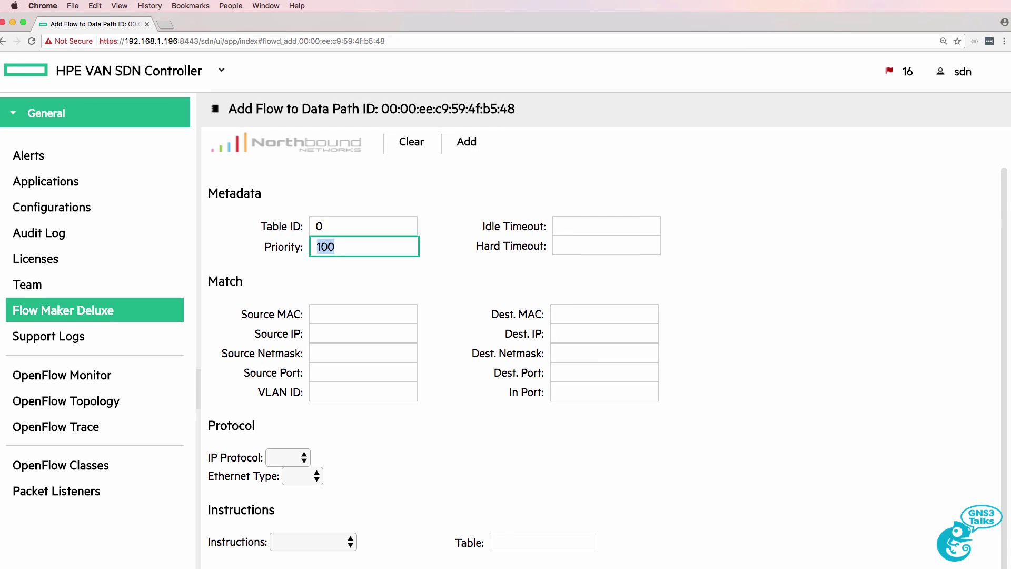
text(5)
key(BackSpace)
text(1000)
key(Tab)
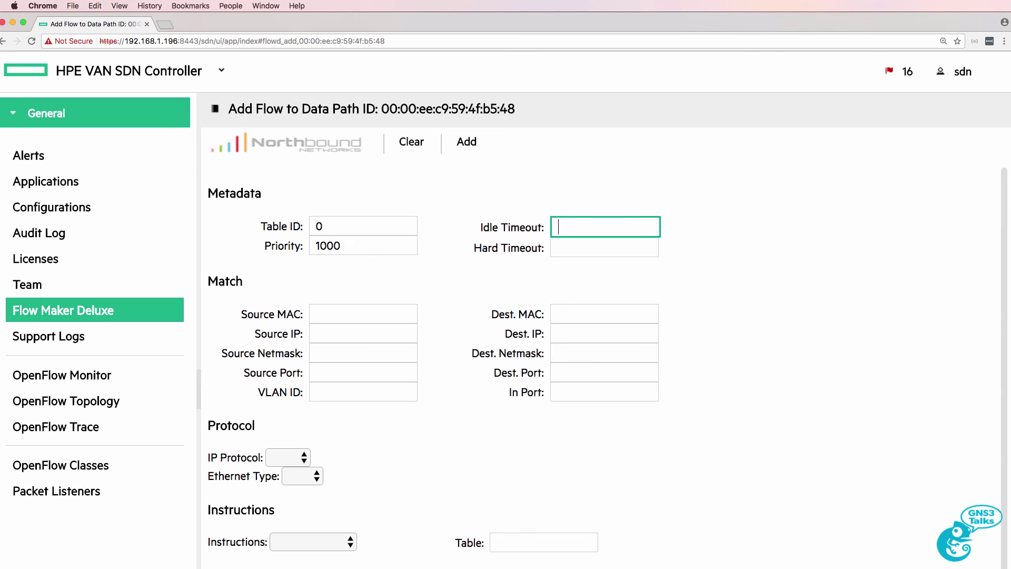
- Make the flow match IPv4 ICMP traffic and apply an Output to Normal action
click(291, 457)
click(286, 466)
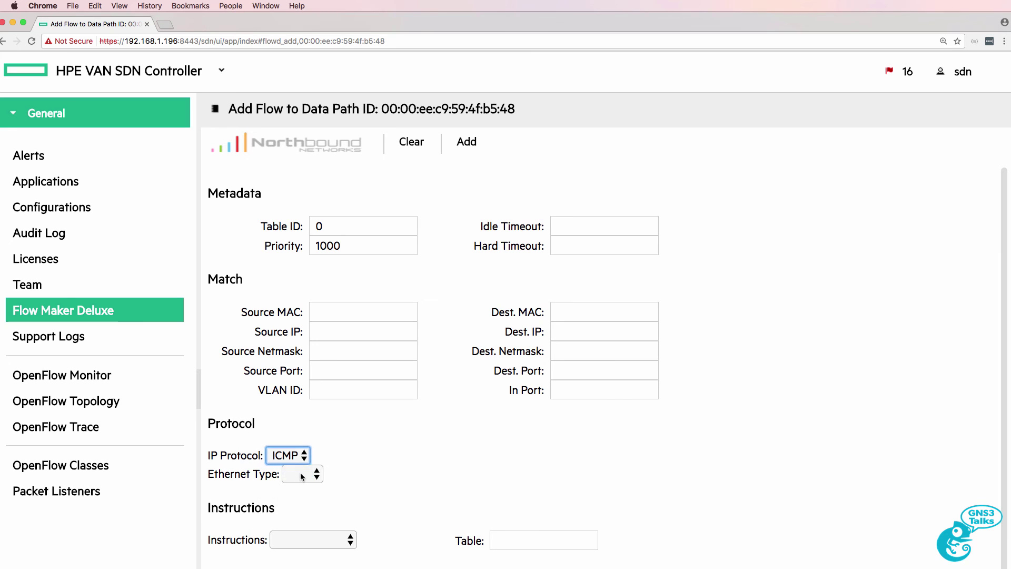
click(300, 475)
click(306, 502)
scroll(309, 497, down, 3)
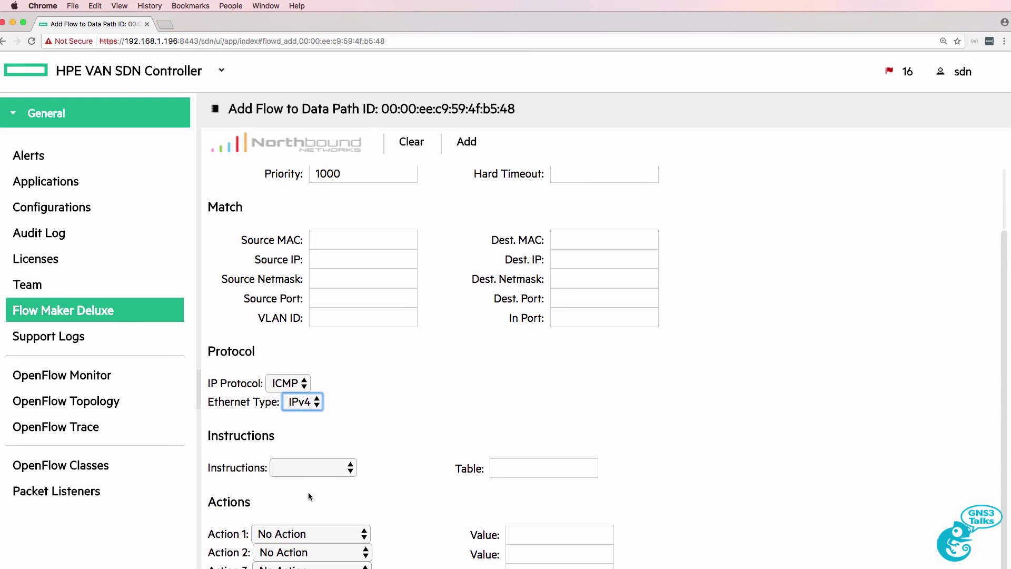
click(317, 479)
click(317, 495)
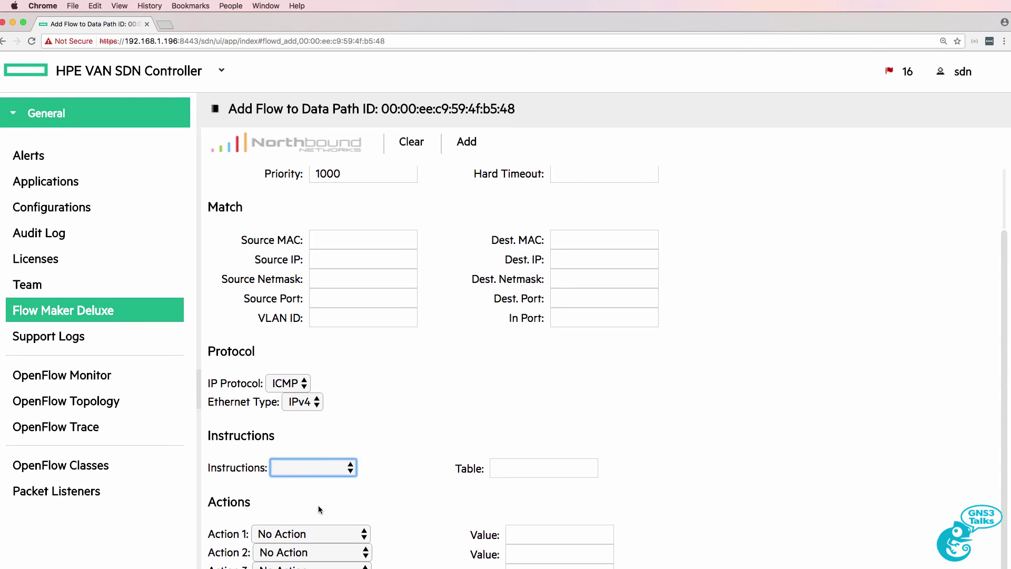
scroll(368, 422, down, 1)
click(289, 413)
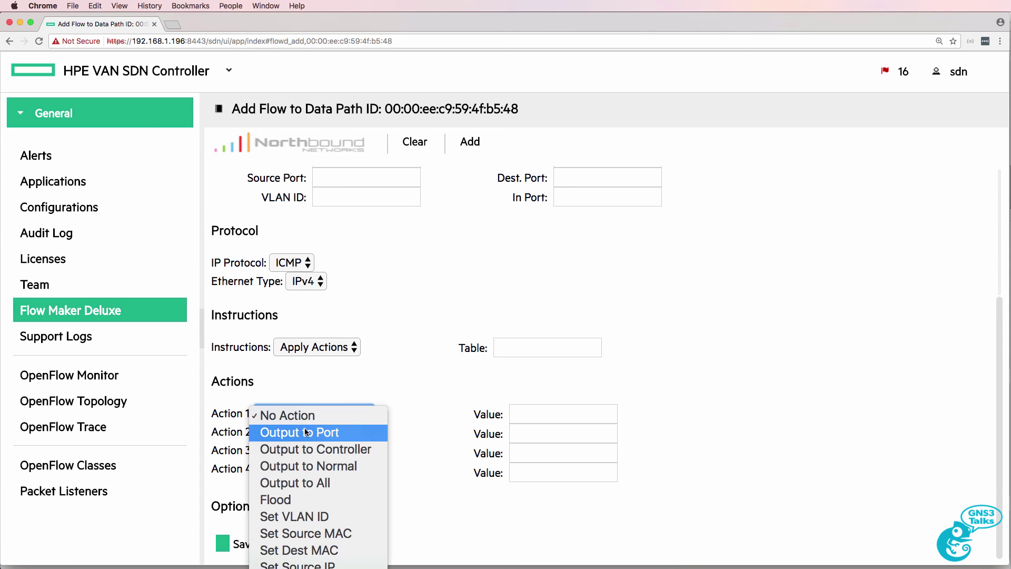
click(307, 466)
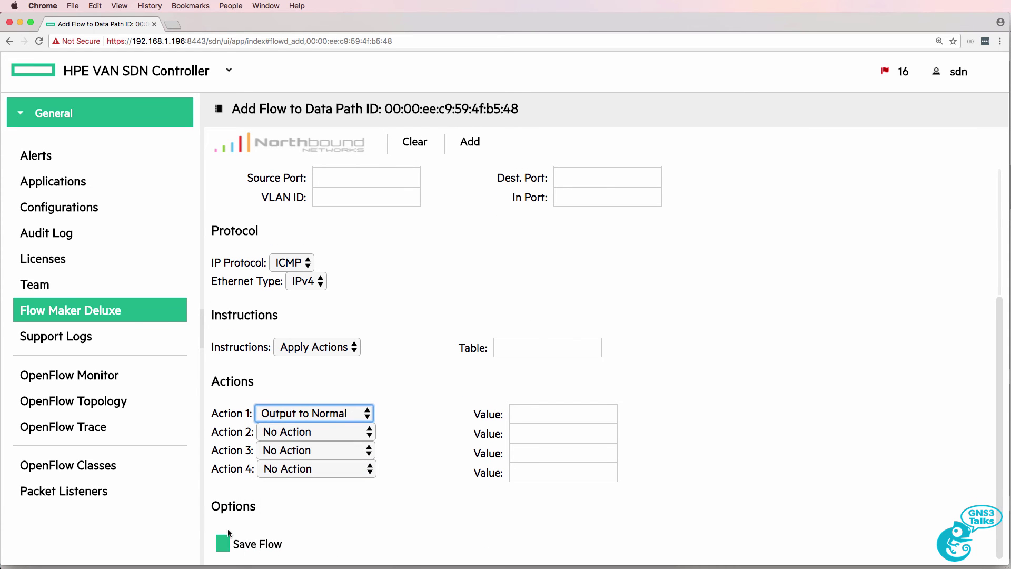
- Tick Save Flow and add the flow to the switch
click(232, 546)
scroll(393, 316, up, 5)
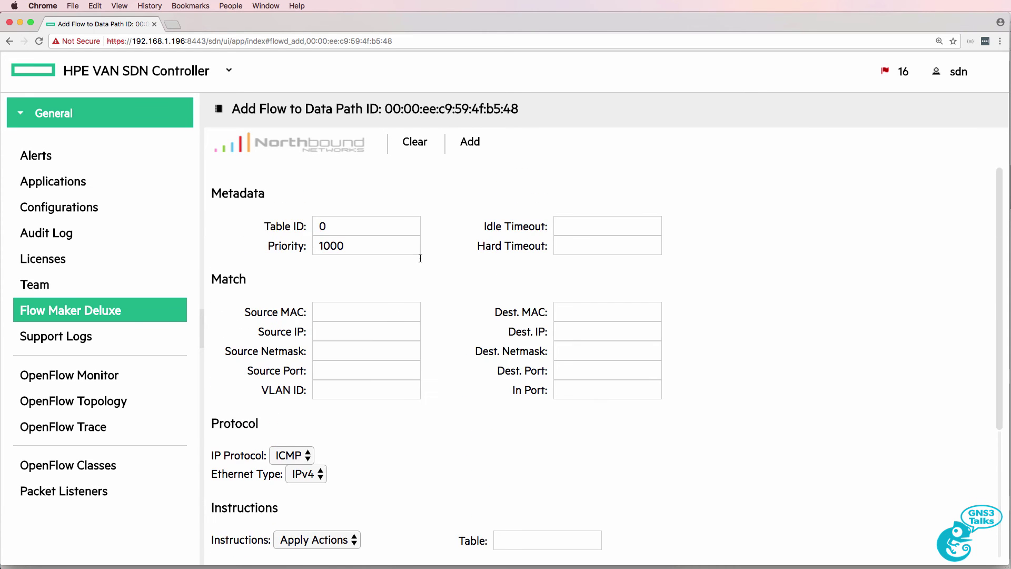
click(478, 147)
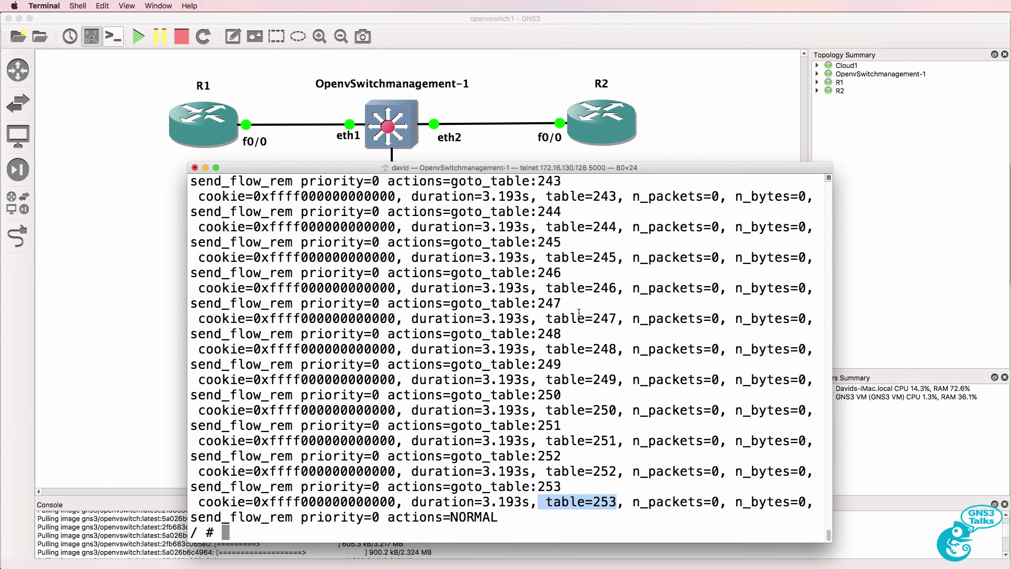
- Rerun dump-flows br0 filtered with '| grep 1000' and highlight the priority-1000 ICMP flow line
key(Up)
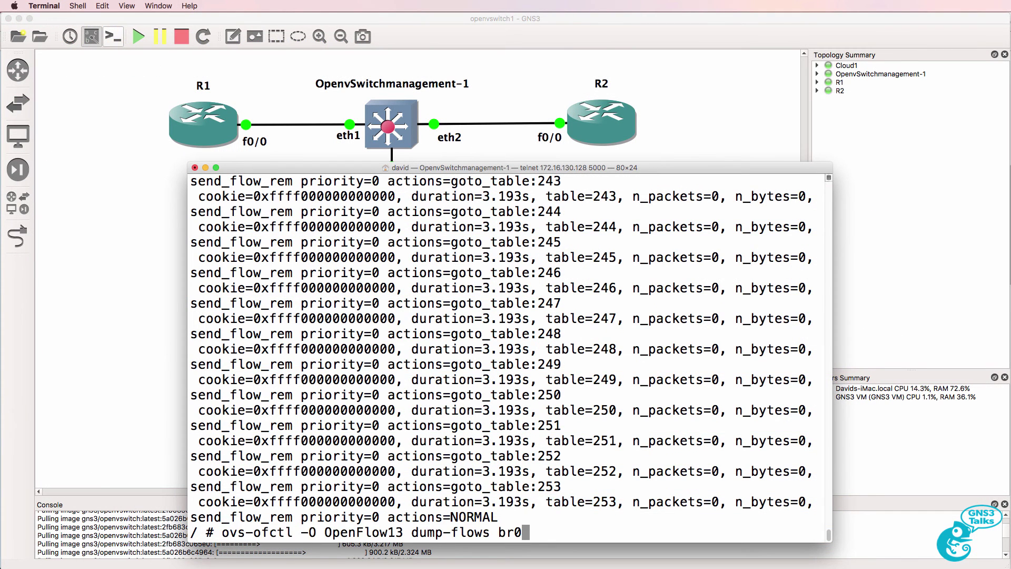
key(Return)
key(Up)
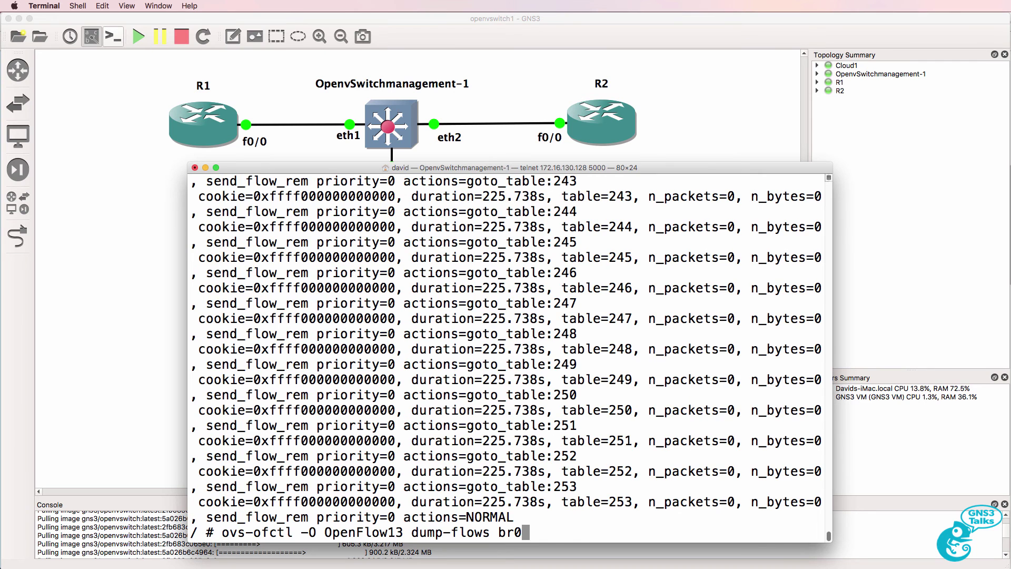
text(| grep 1000)
key(Return)
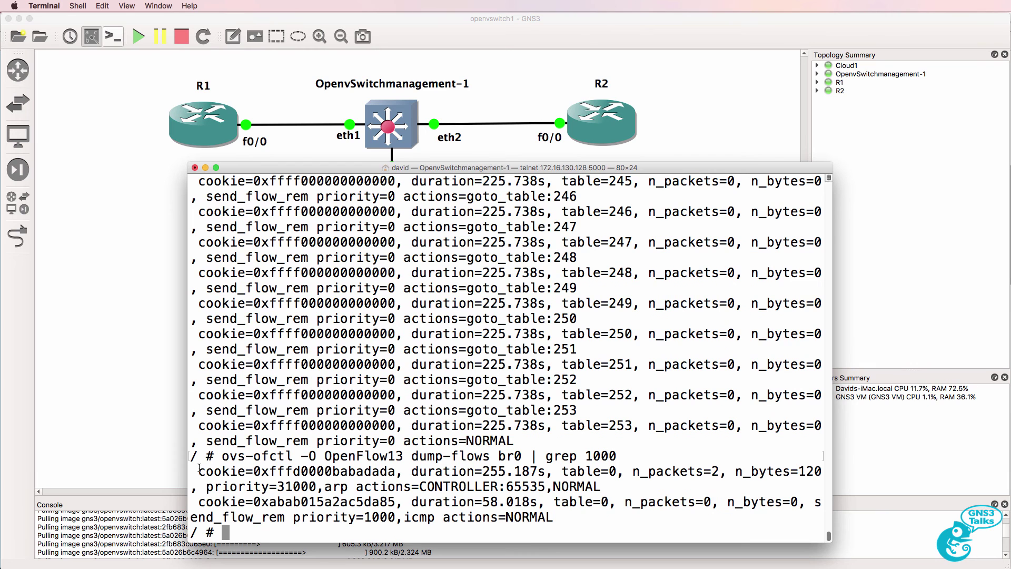
drag(199, 500, 588, 517)
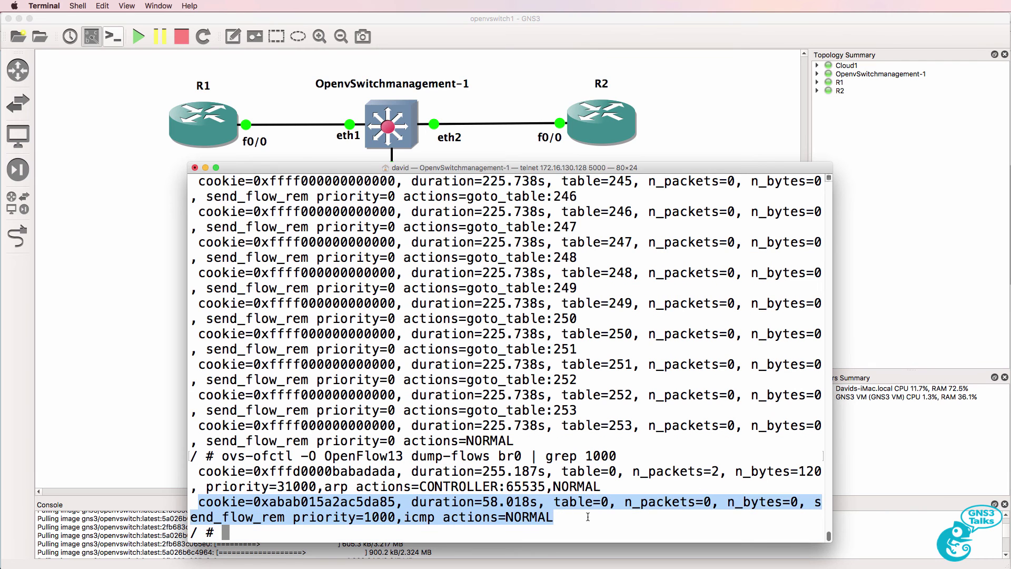
drag(294, 518, 558, 515)
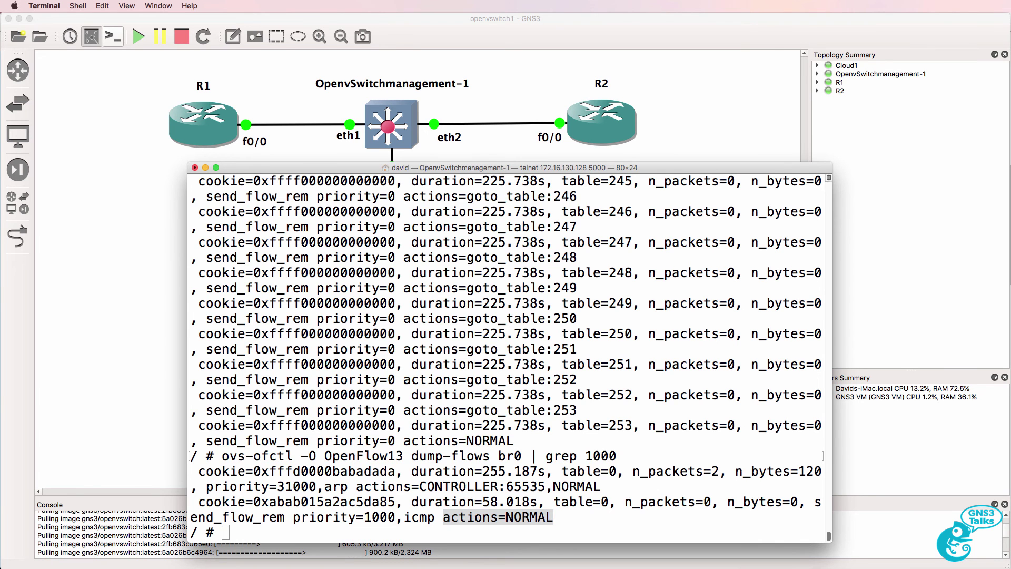
- Ping 10.1.1.2 from both R1 and R2
key(Up)
key(Return)
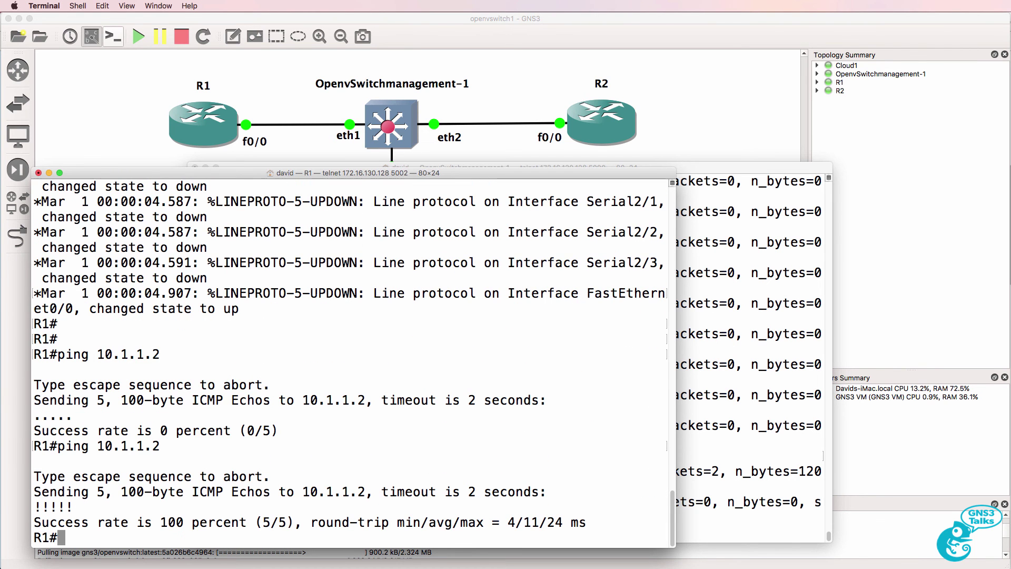
key(super+grave)
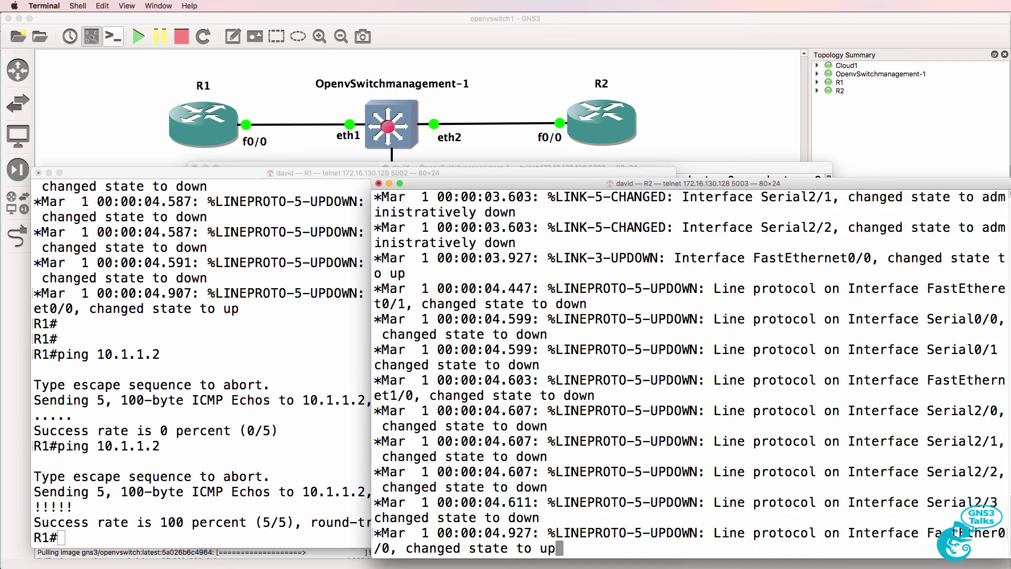
text(ping 10)
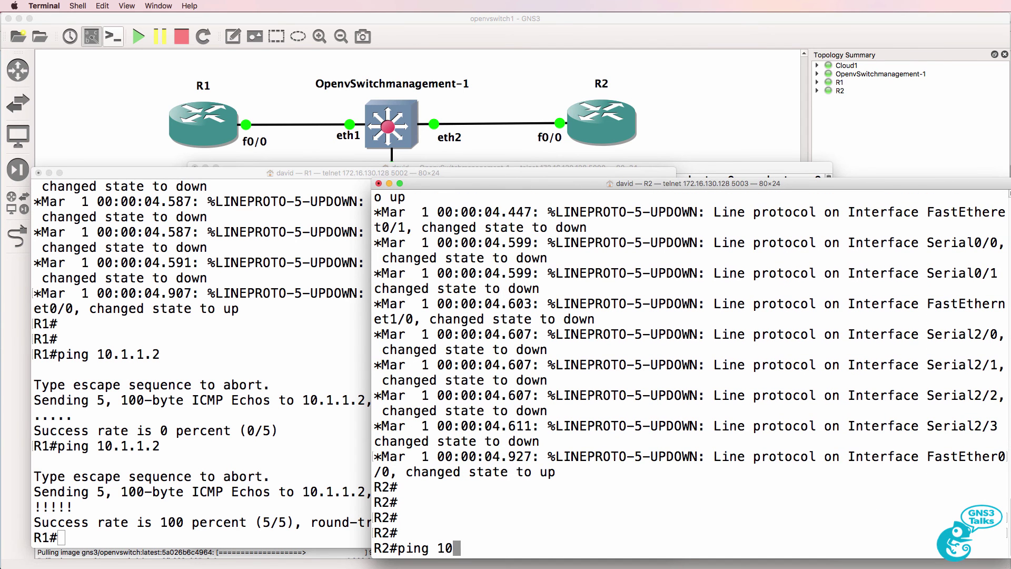
text(.1.1.2)
key(Return)
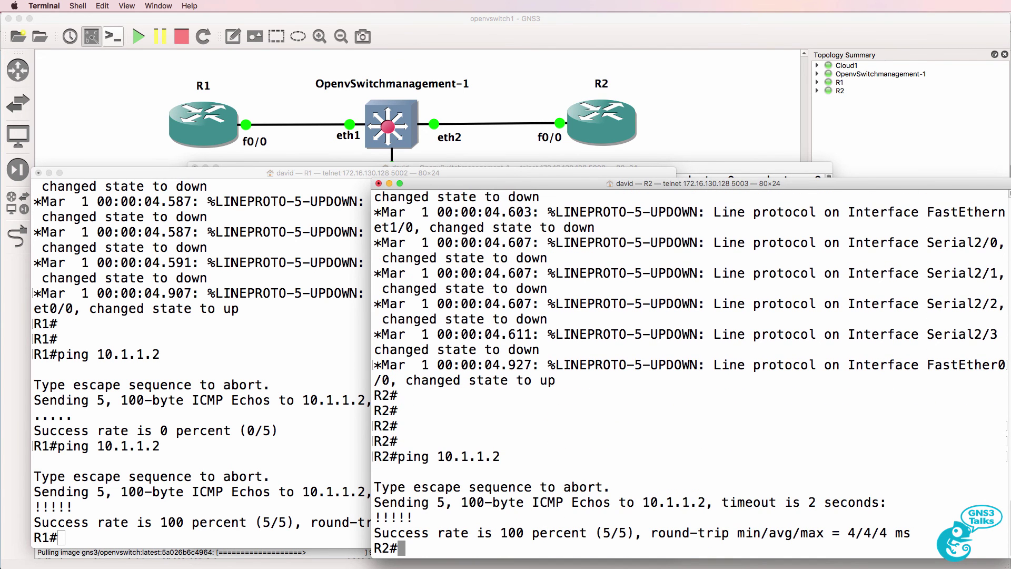
- Rerun the filtered flow listing on the switch and see the ICMP flow count 10 packets
key(super+grave)
drag(618, 502, 818, 501)
key(Up)
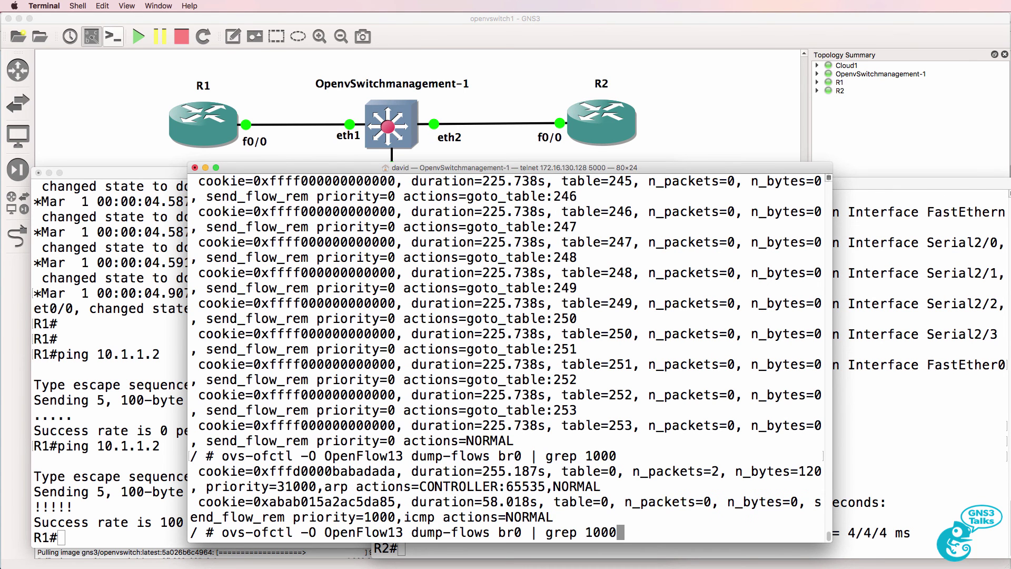
key(Return)
drag(625, 503, 760, 503)
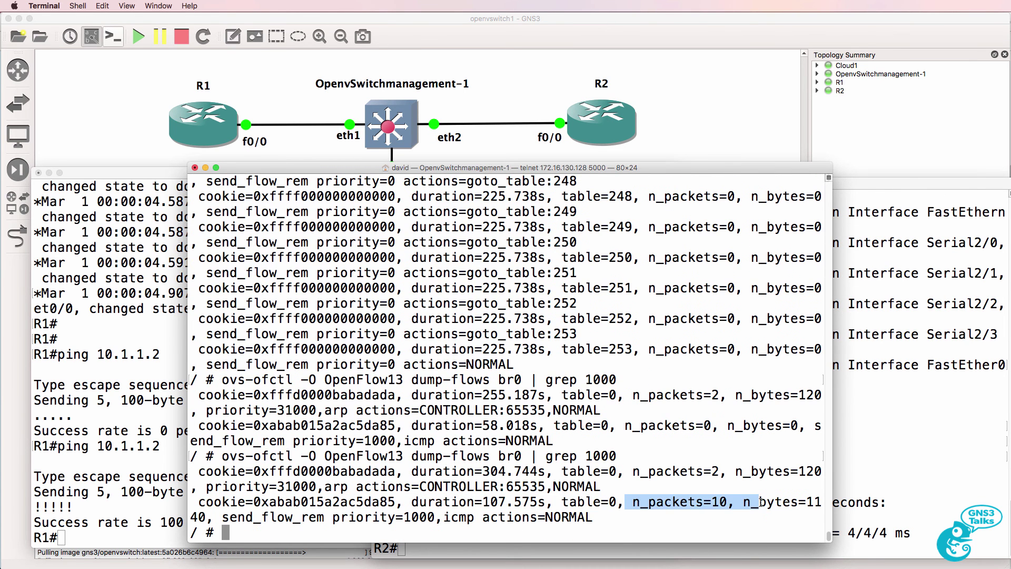
- Ping 10.1.1.2 from R1 again and confirm the ICMP flow's packet count reaches 20
click(69, 452)
key(Up)
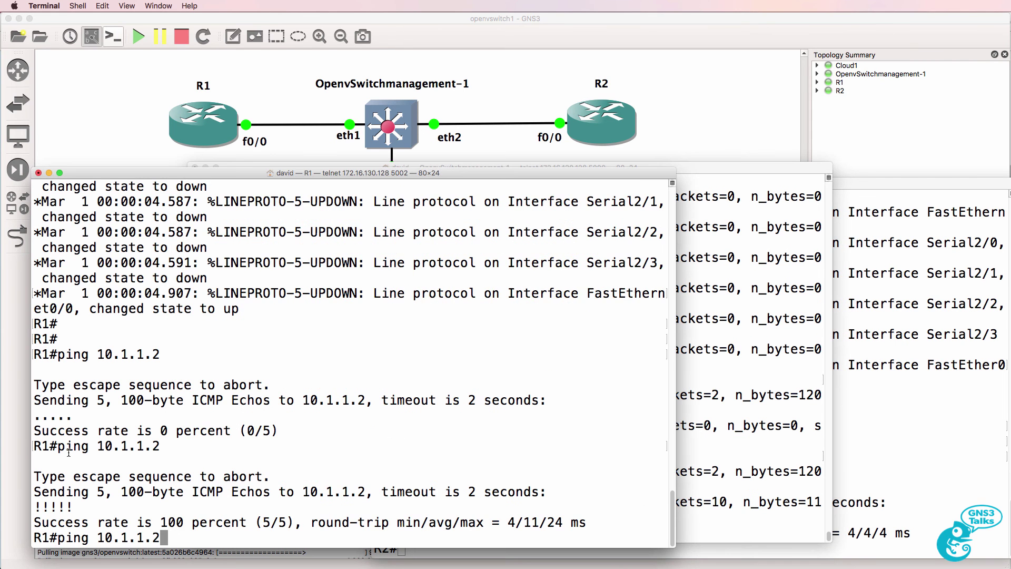
key(Return)
click(775, 457)
key(Up)
key(Return)
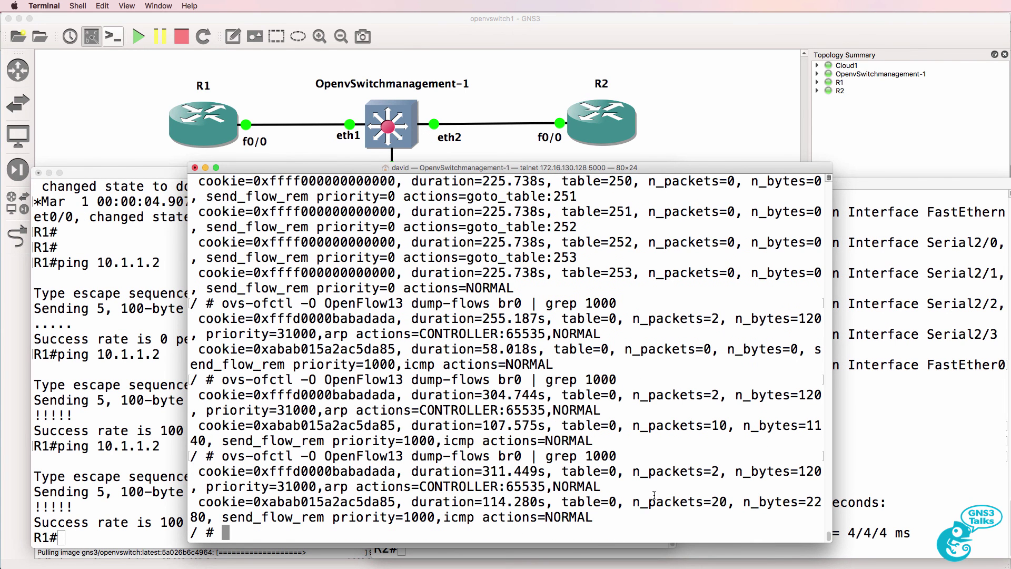
drag(627, 503, 737, 501)
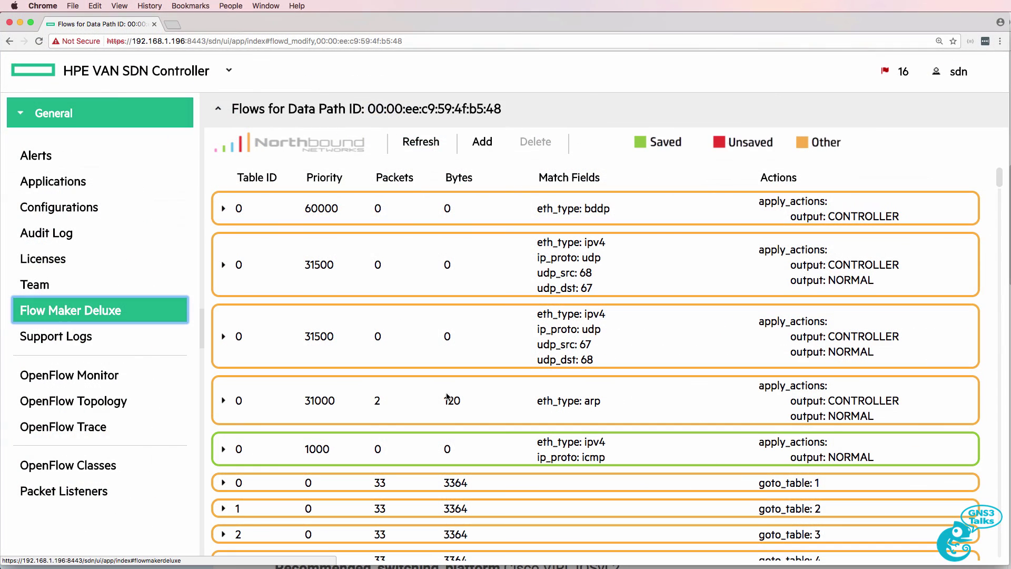
- Refresh the flow counters and delete the table 0 goto_table:1 flow
drag(372, 449, 463, 447)
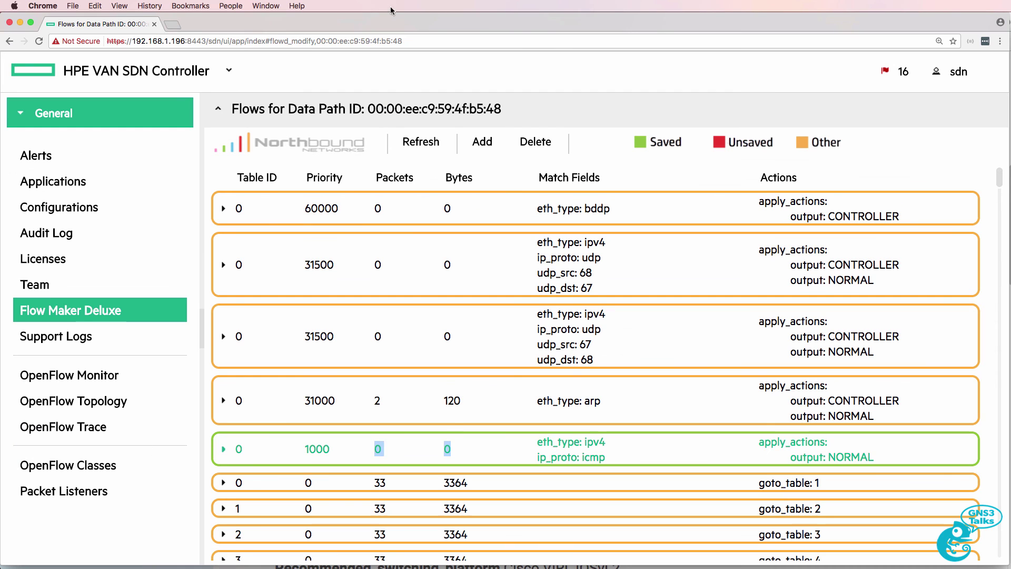
click(421, 142)
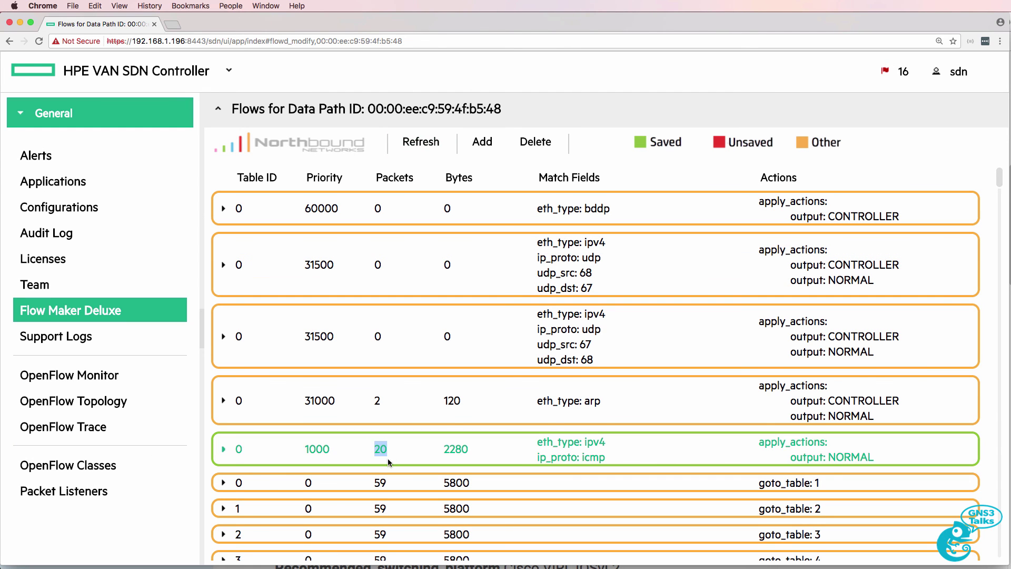
click(381, 482)
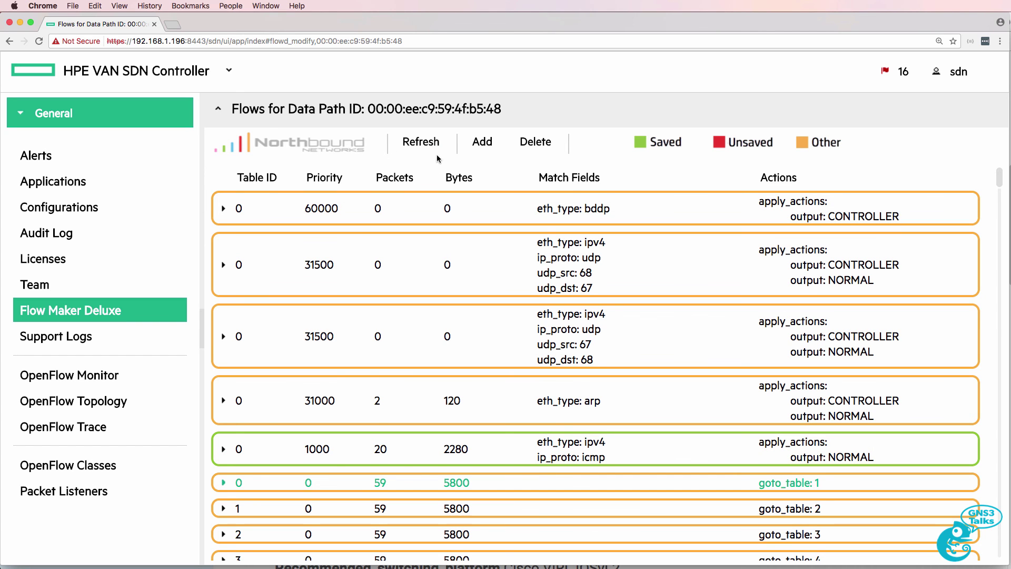
click(531, 143)
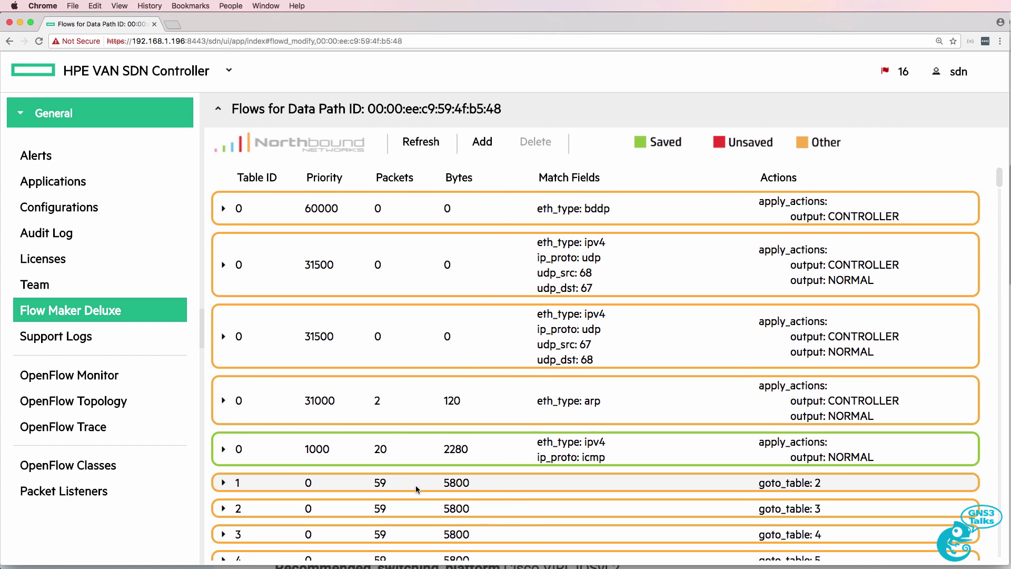
- Delete the goto flows in tables 1, 2 and 3, then select the ICMP flow
click(416, 485)
click(535, 143)
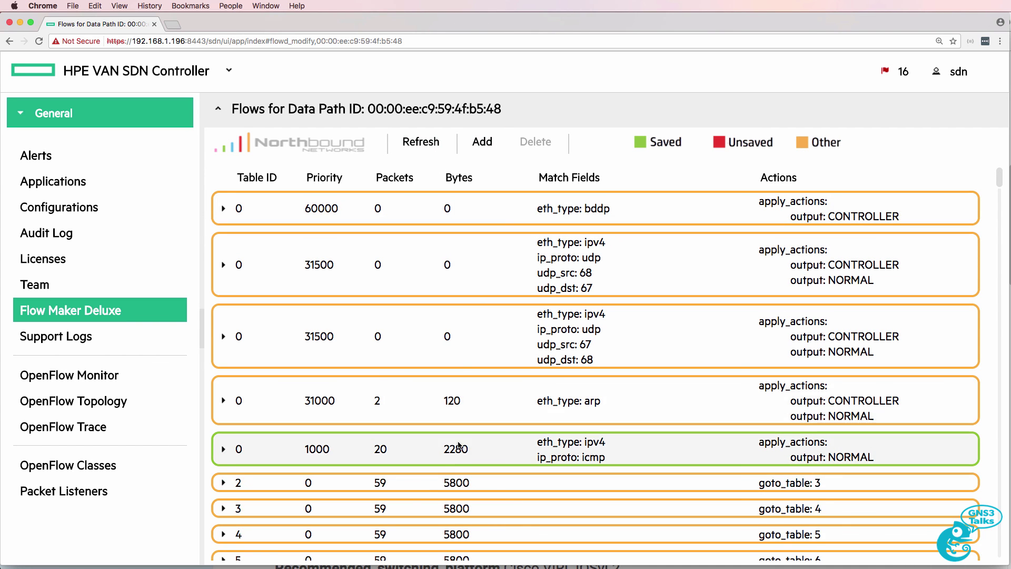
click(441, 481)
click(535, 141)
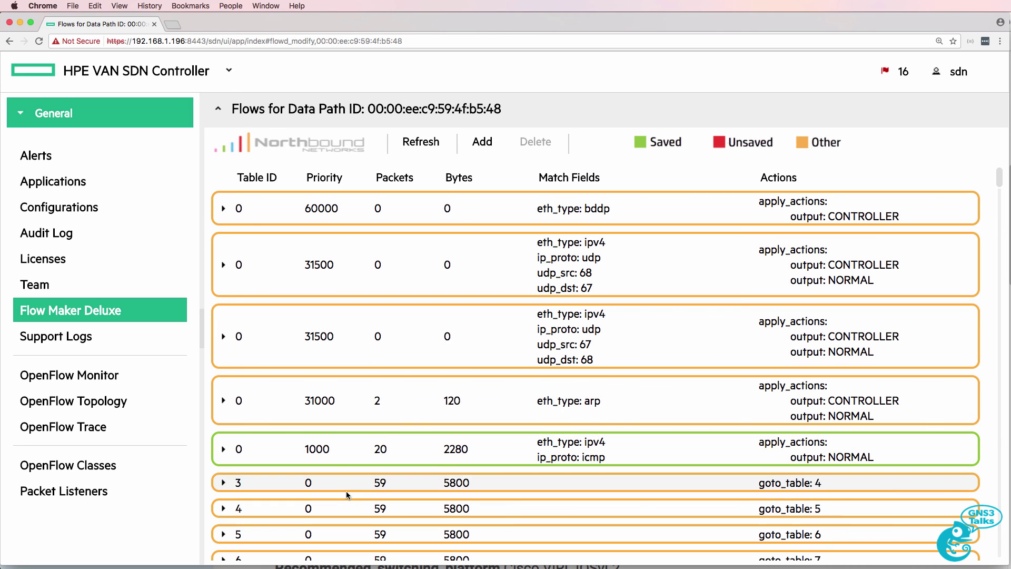
click(347, 490)
click(535, 142)
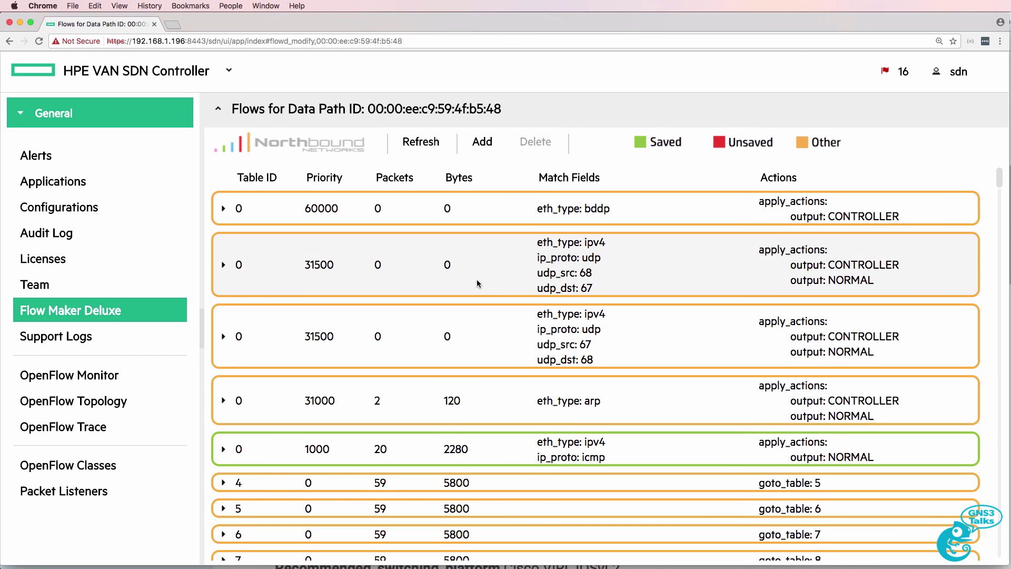
click(409, 458)
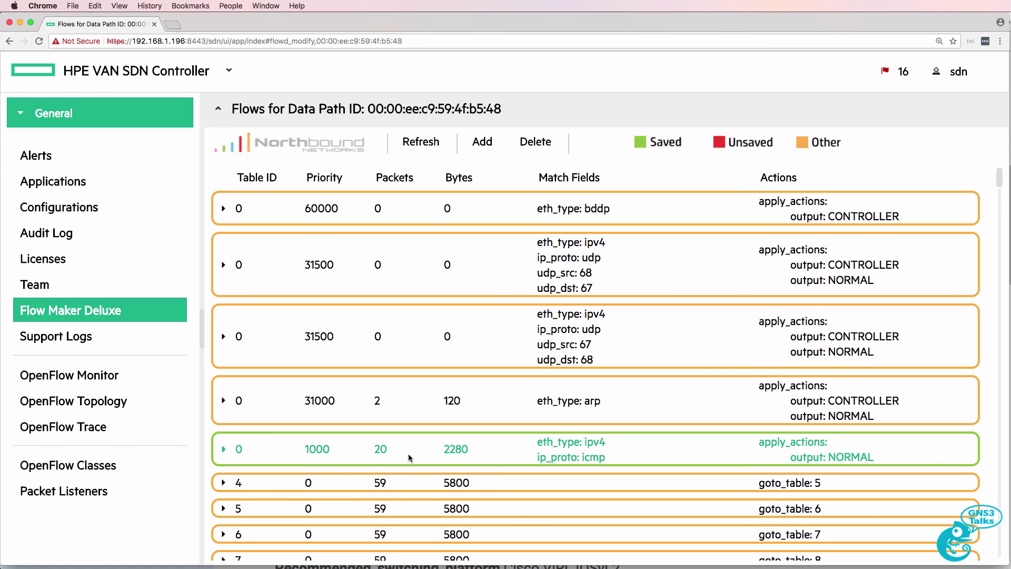